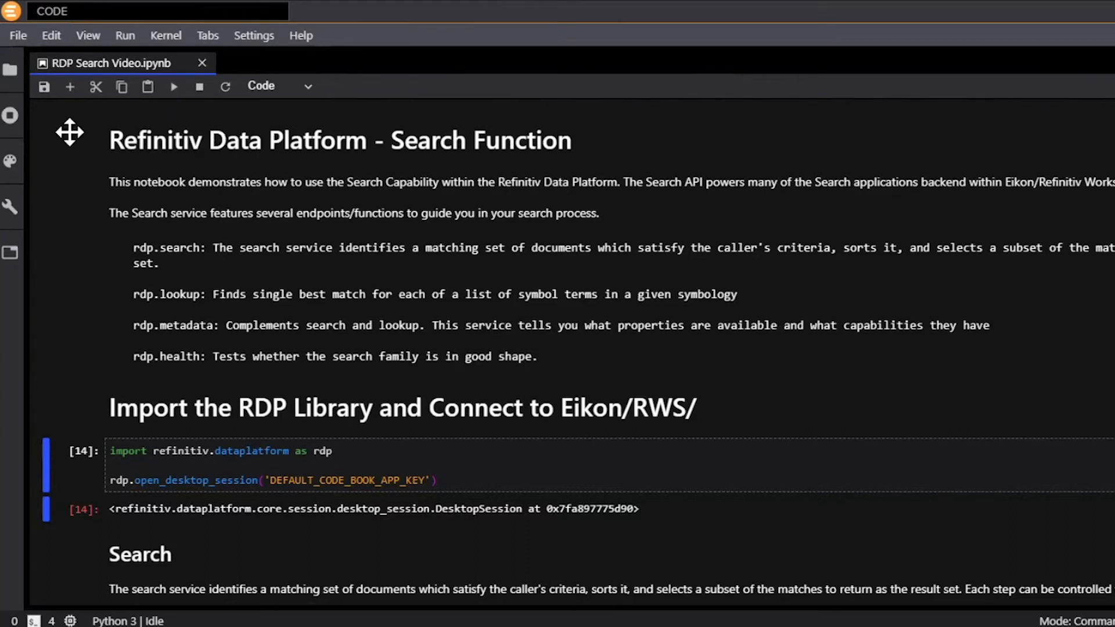
pyautogui.scroll(-1, 91, 135)
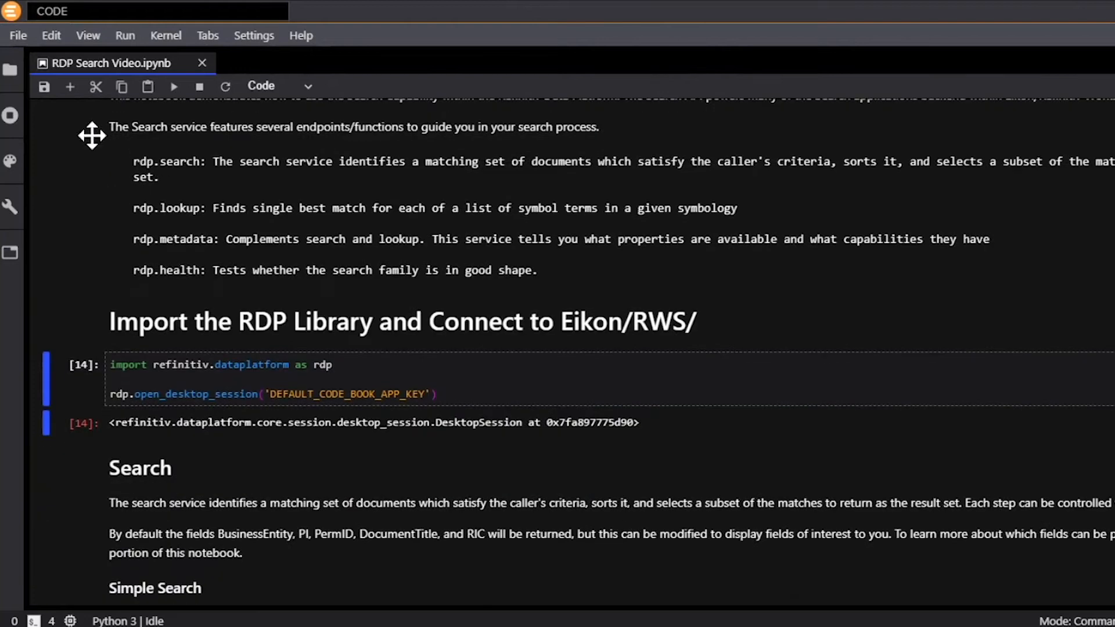
pyautogui.scroll(-1, 142, 259)
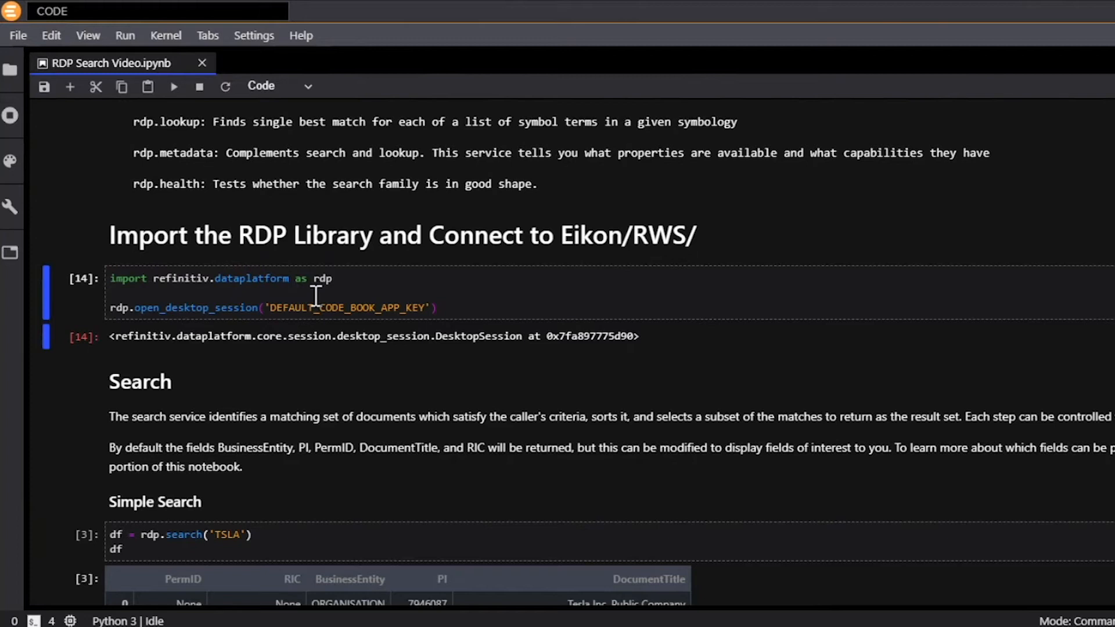
pyautogui.scroll(-2, 354, 279)
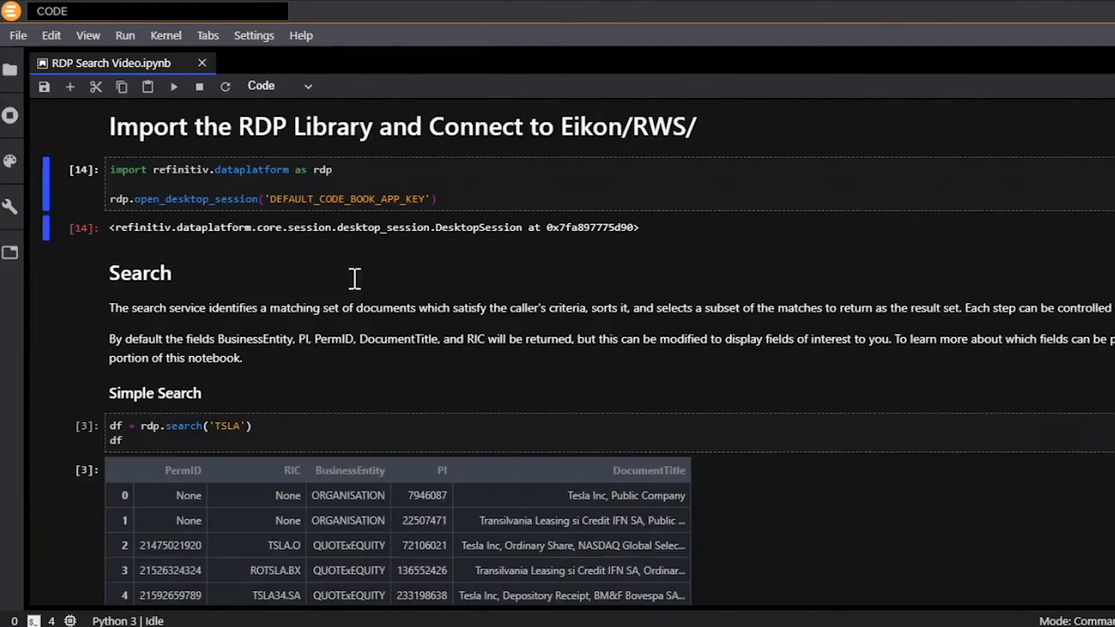
pyautogui.scroll(-1, 355, 278)
pyautogui.scroll(-2, 337, 295)
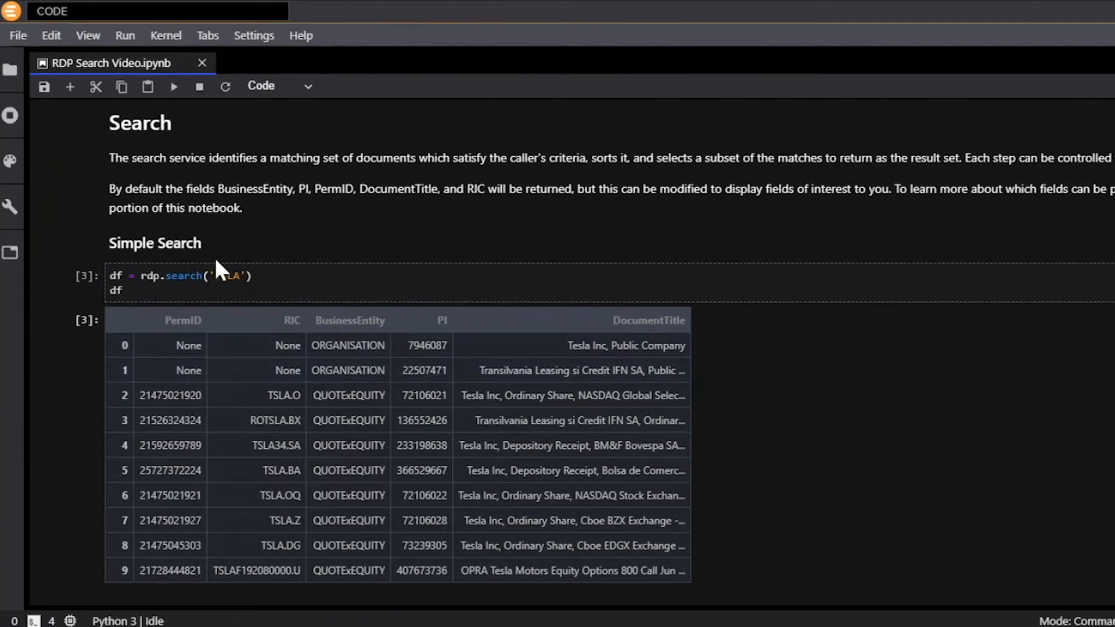
pyautogui.scroll(-2, 309, 357)
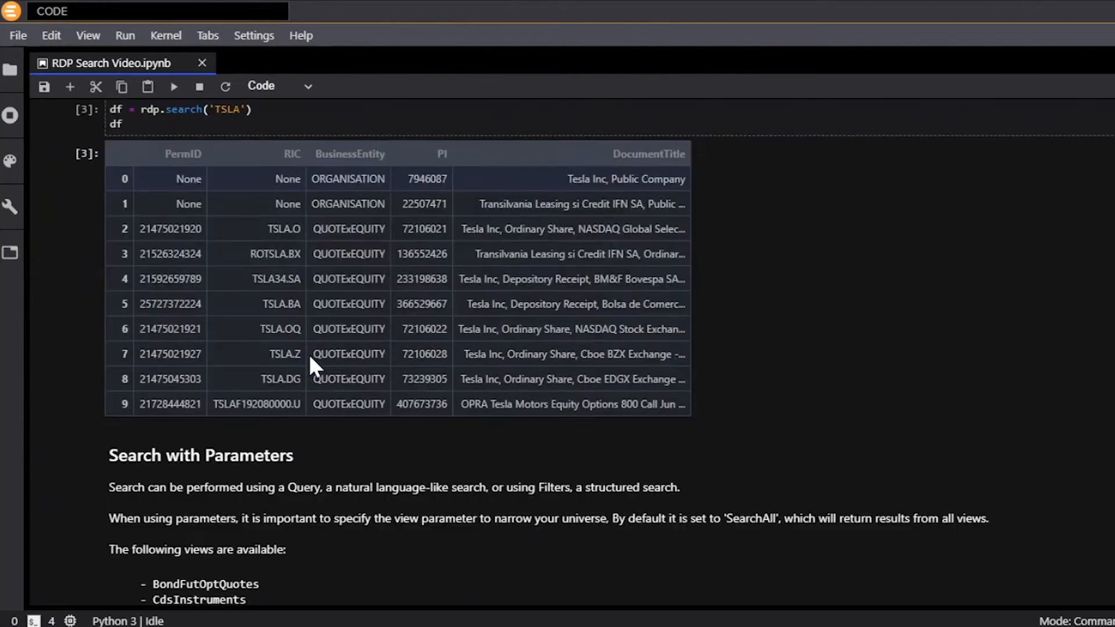
pyautogui.moveTo(340, 172); pyautogui.dragTo(558, 158)
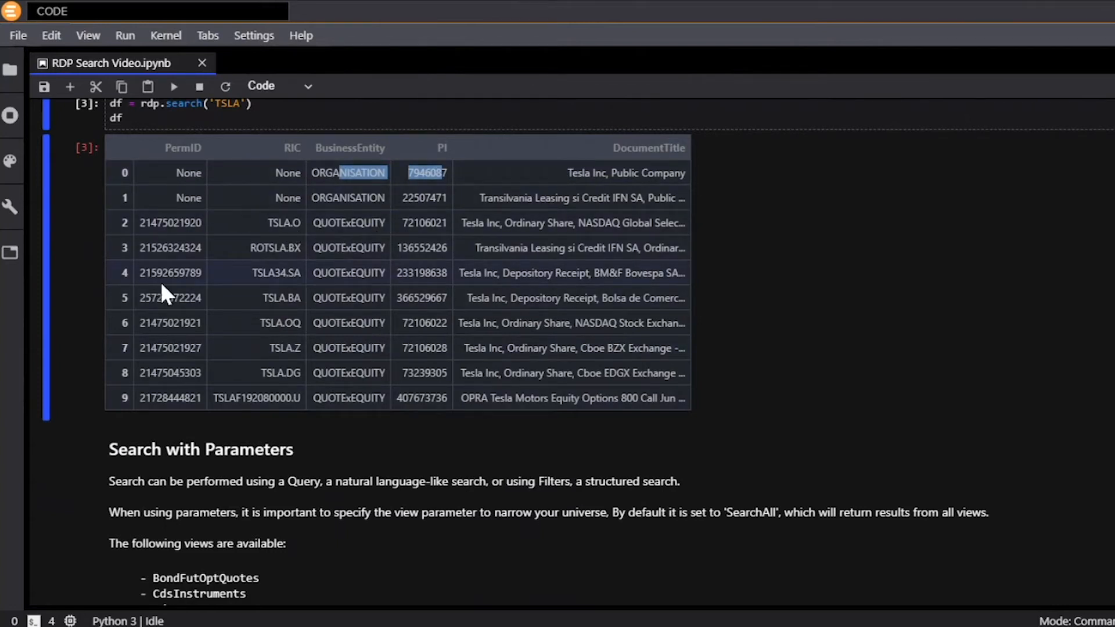
# Clear the highlight in the TSLA results table before scrolling to the views list
pyautogui.click(214, 246)
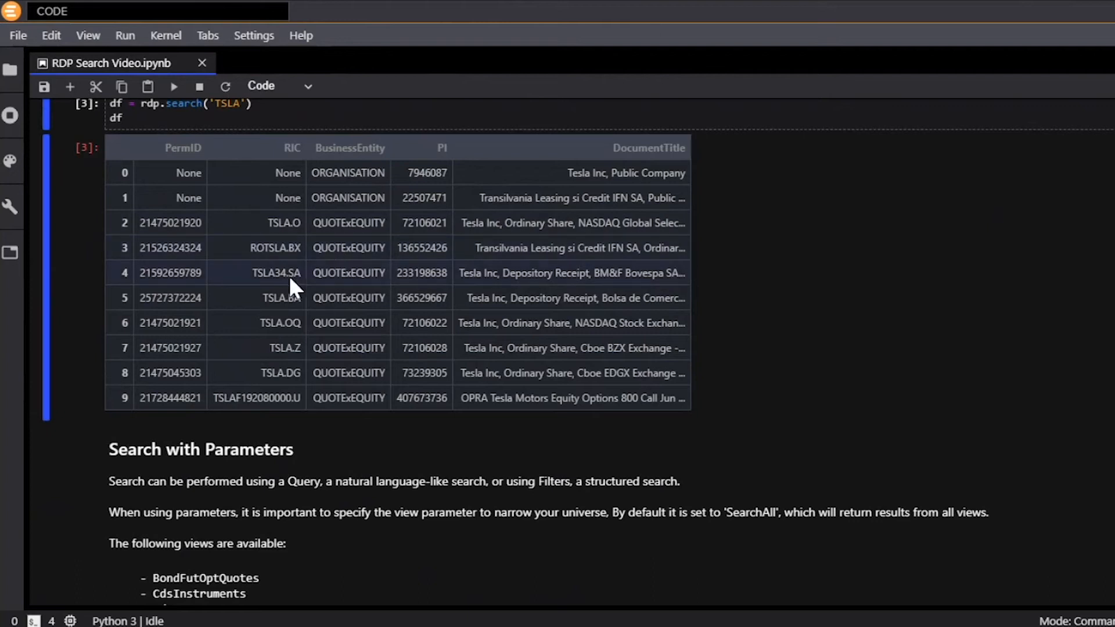
pyautogui.scroll(-3, 309, 254)
pyautogui.scroll(-1, 242, 304)
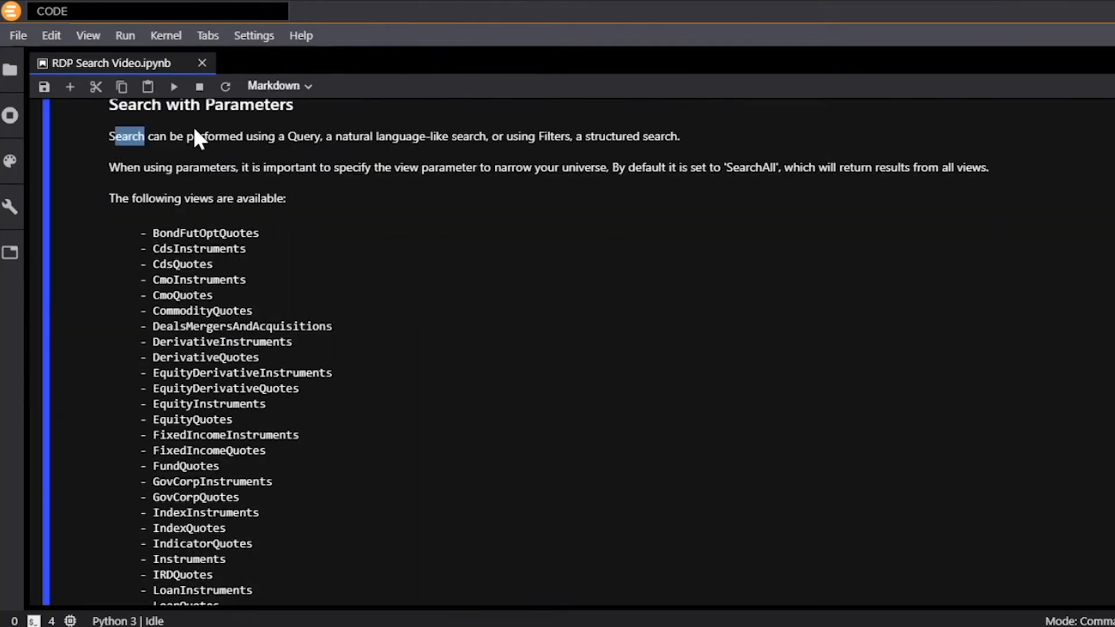
# Highlight the query-versus-filter sentence in Search with Parameters, then clear the views-list selection
pyautogui.moveTo(115, 137); pyautogui.dragTo(224, 138)
pyautogui.click(240, 140)
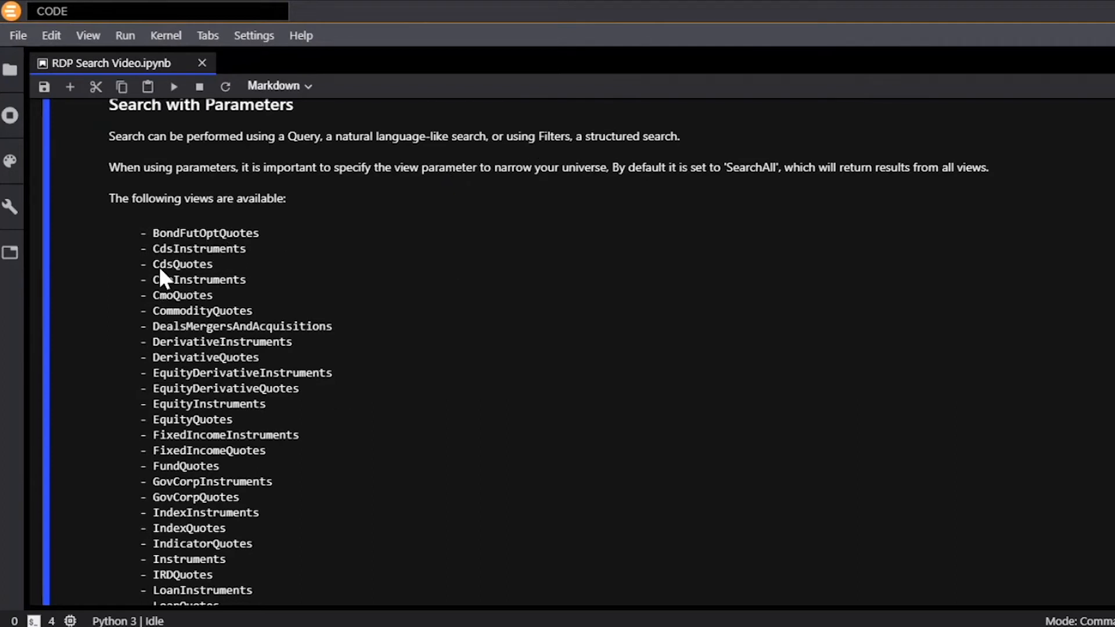
pyautogui.scroll(-2, 160, 272)
pyautogui.moveTo(160, 147); pyautogui.dragTo(239, 589)
pyautogui.click(173, 248)
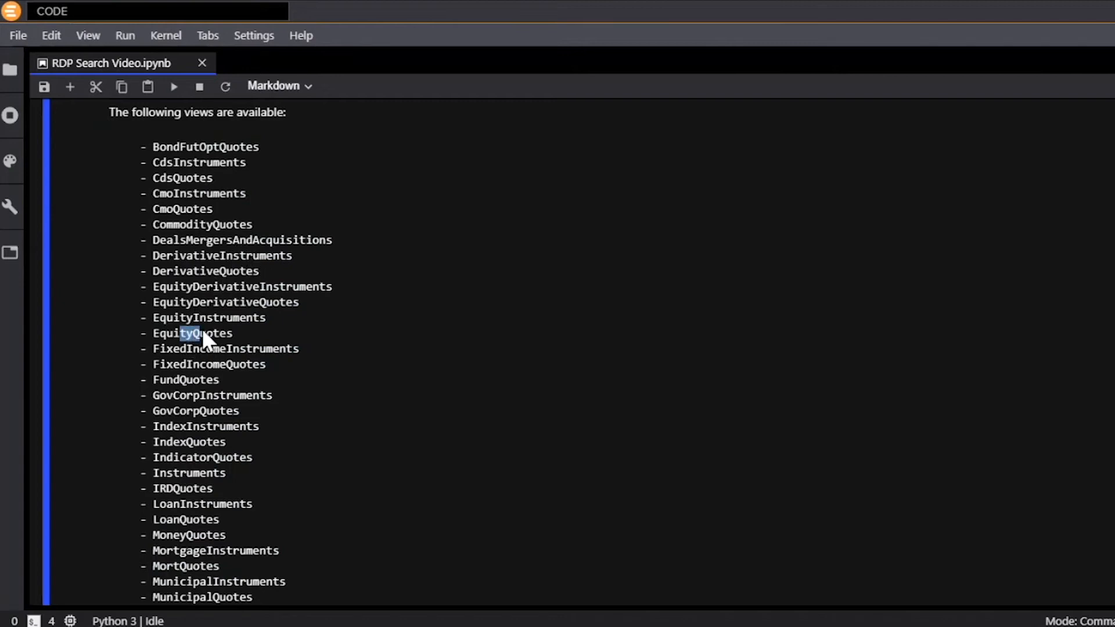
pyautogui.scroll(-5, 202, 336)
pyautogui.moveTo(225, 193); pyautogui.dragTo(264, 193)
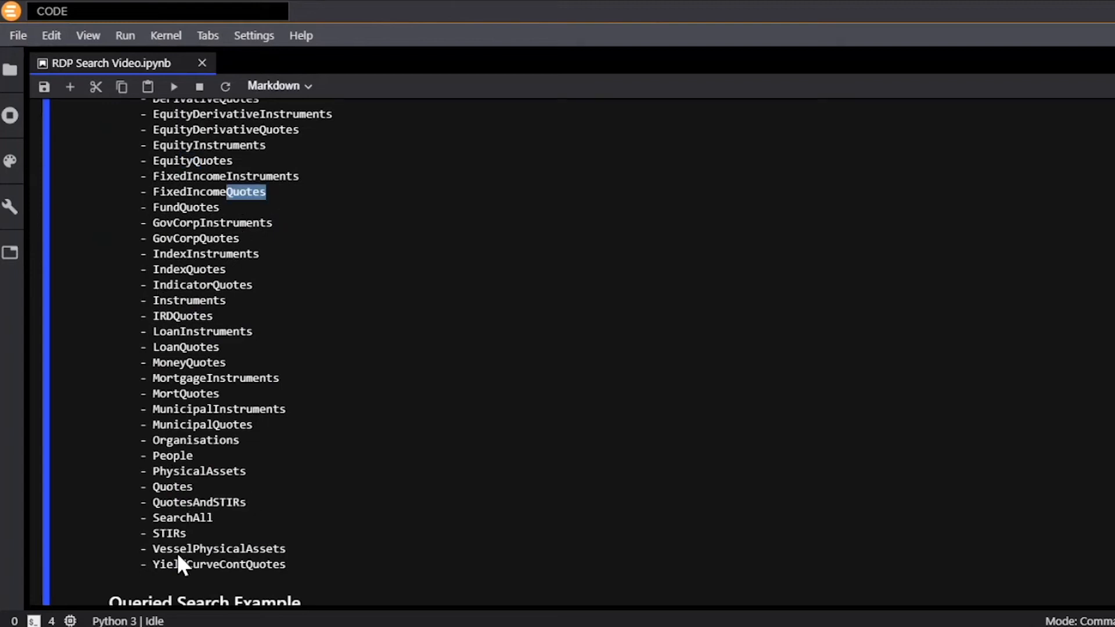
pyautogui.scroll(-8, 288, 540)
pyautogui.scroll(-1, 282, 532)
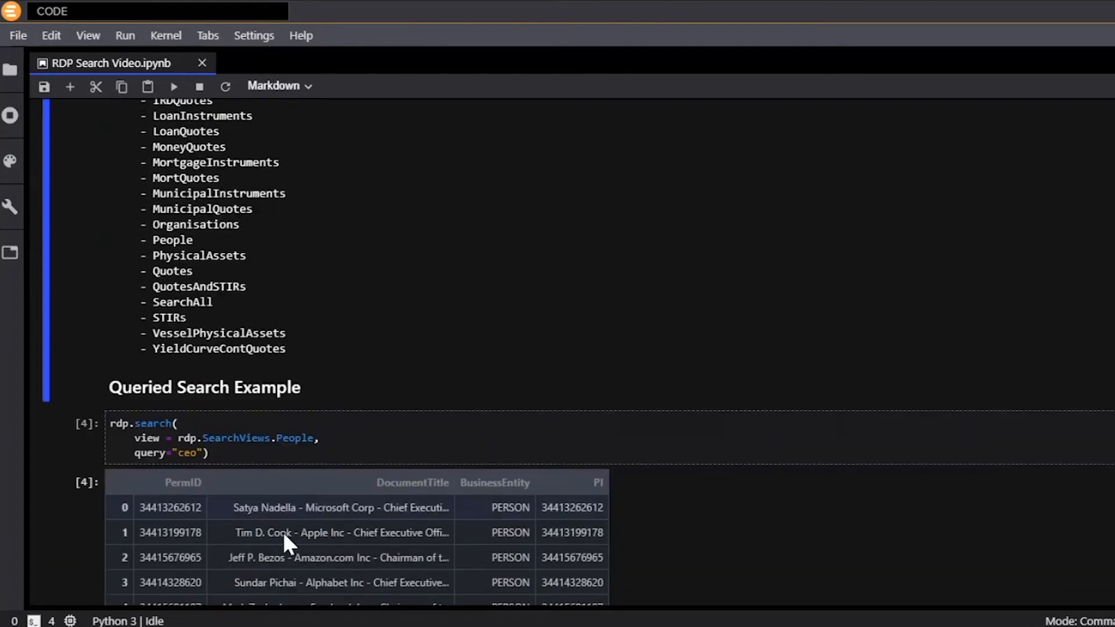
pyautogui.scroll(-5, 537, 231)
pyautogui.scroll(4, 384, 249)
pyautogui.scroll(1, 215, 329)
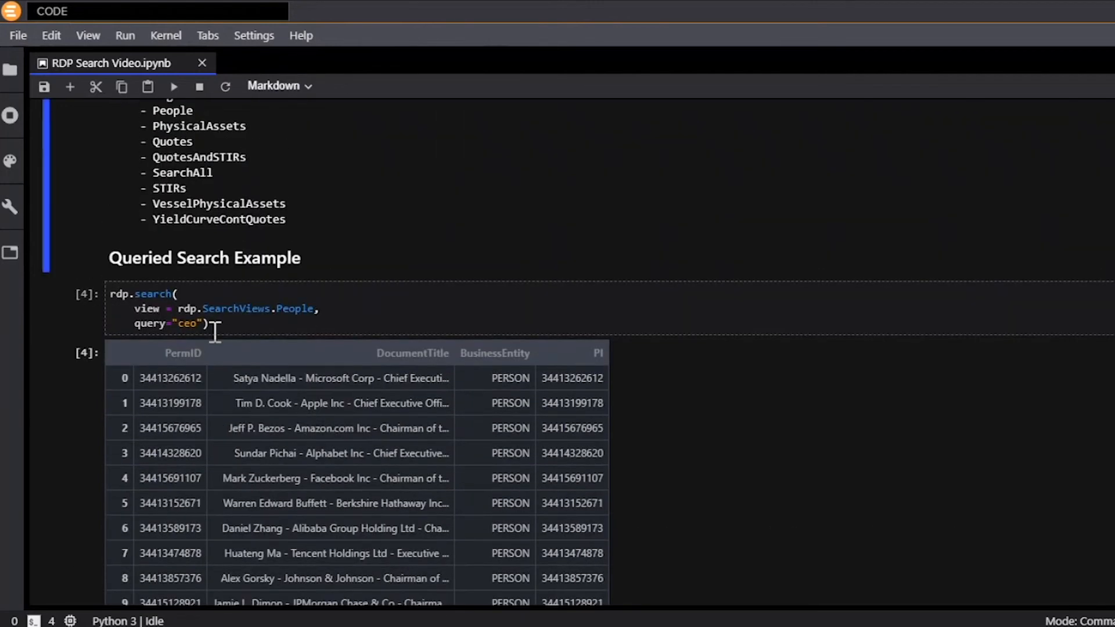
pyautogui.scroll(-2, 212, 224)
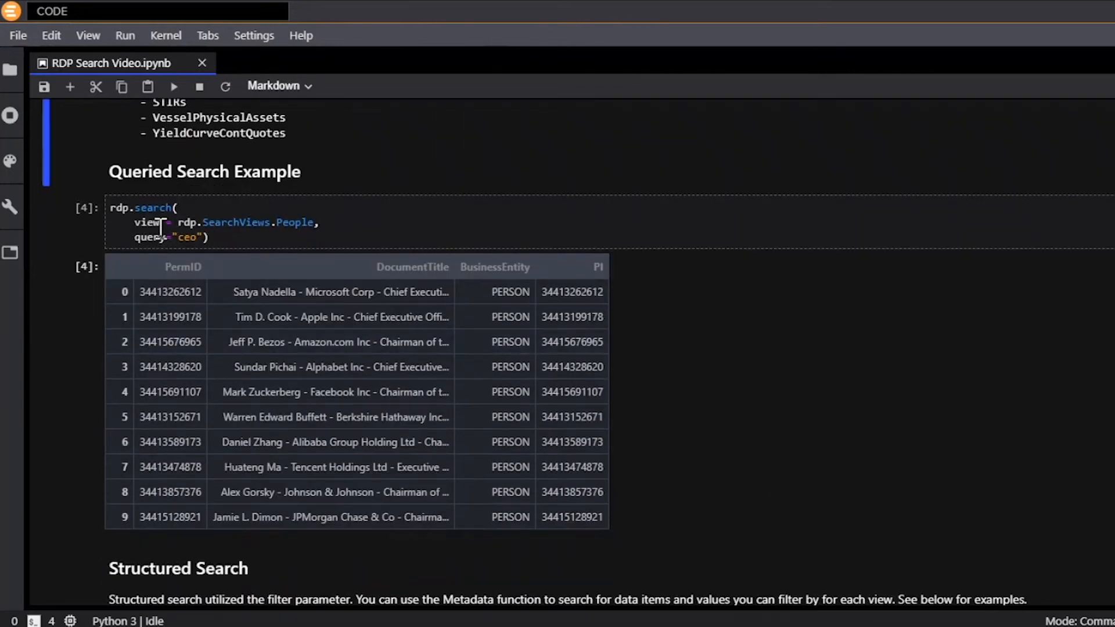
# Point out the People view and the query parameter in the CEO search cell [4]
pyautogui.click(219, 211)
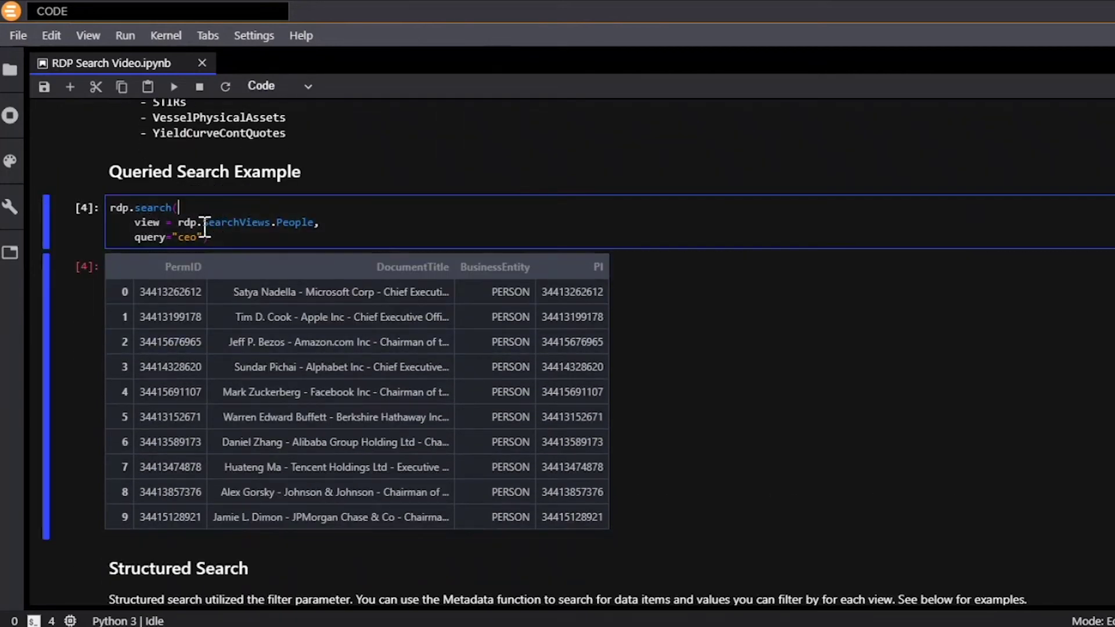
pyautogui.doubleClick(292, 222)
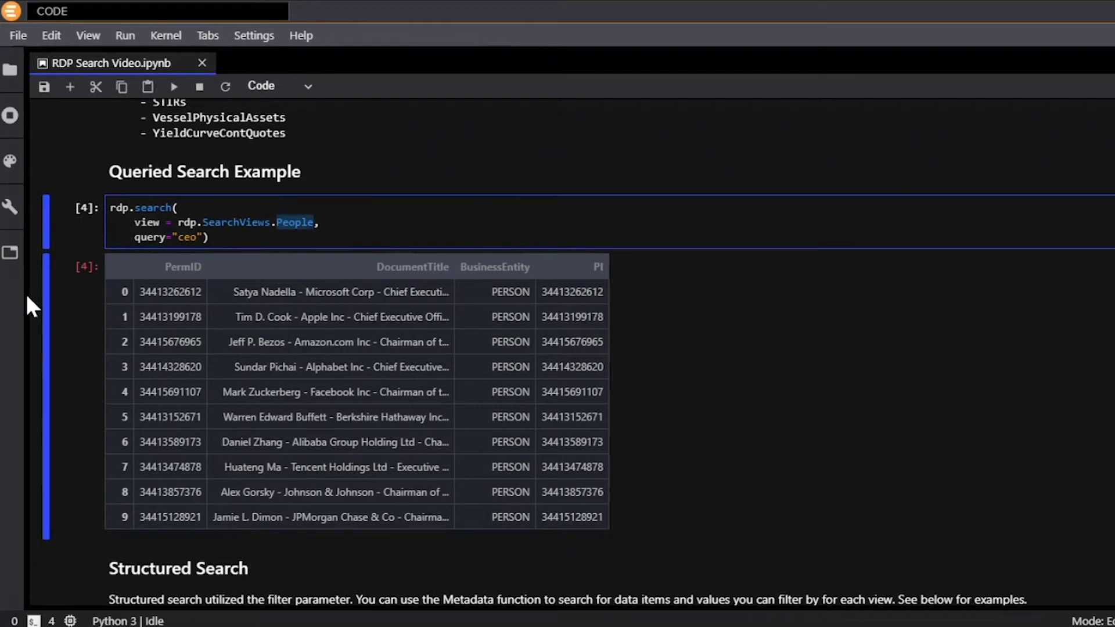
pyautogui.doubleClick(155, 235)
pyautogui.click(146, 238)
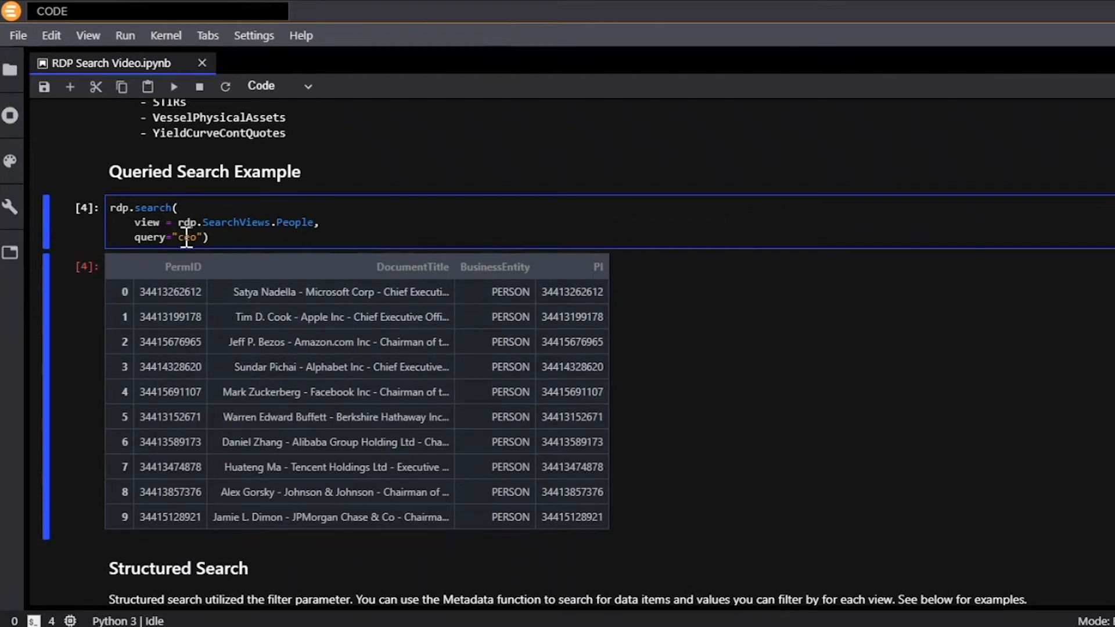
pyautogui.scroll(-2, 213, 228)
pyautogui.scroll(-3, 214, 228)
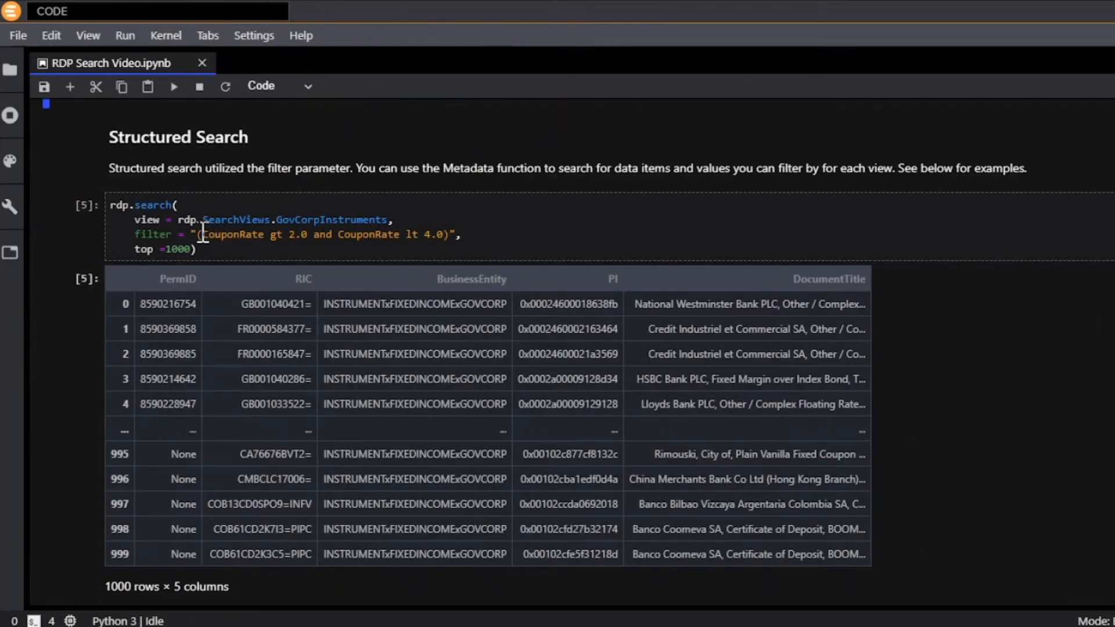
pyautogui.click(258, 218)
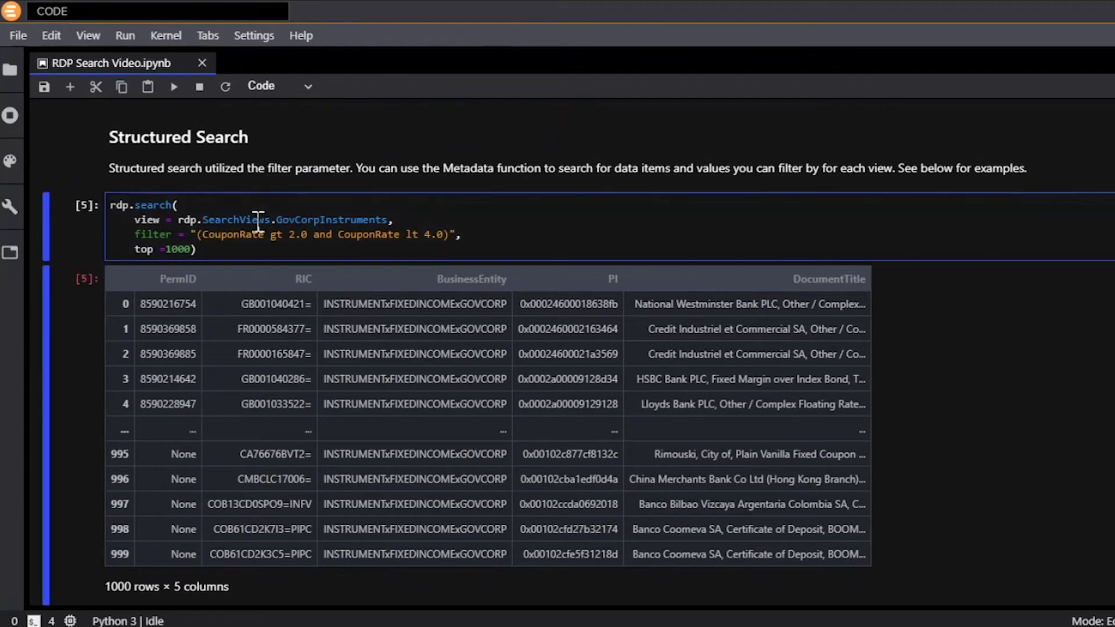
pyautogui.doubleClick(310, 220)
pyautogui.click(265, 238)
pyautogui.doubleClick(231, 235)
pyautogui.moveTo(209, 235); pyautogui.dragTo(278, 236)
pyautogui.click(277, 235)
pyautogui.scroll(3, 224, 188)
pyautogui.scroll(1, 223, 192)
pyautogui.scroll(1, 89, 233)
pyautogui.scroll(1, 87, 228)
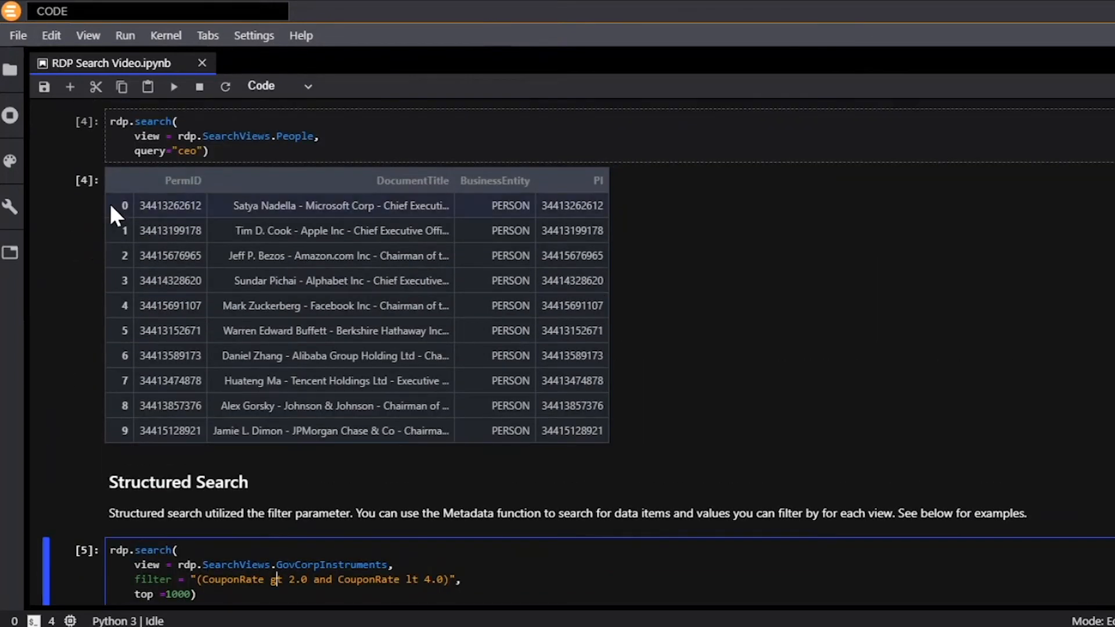
pyautogui.moveTo(110, 203); pyautogui.dragTo(106, 418)
pyautogui.click(140, 228)
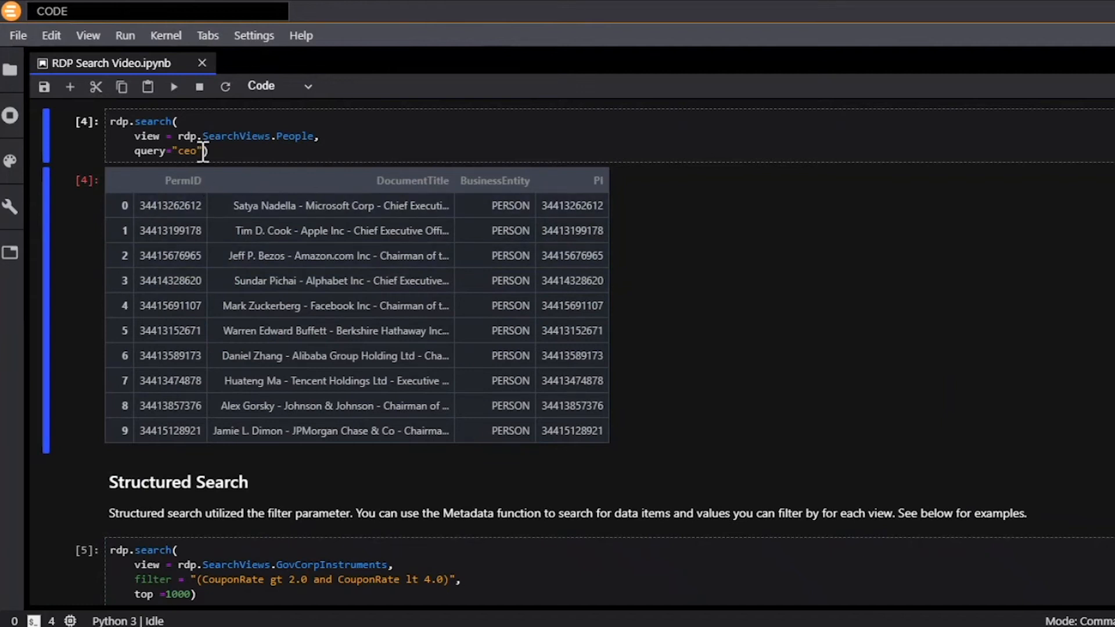
pyautogui.scroll(-4, 205, 226)
pyautogui.click(208, 334)
pyautogui.scroll(-3, 163, 186)
pyautogui.scroll(1, 161, 185)
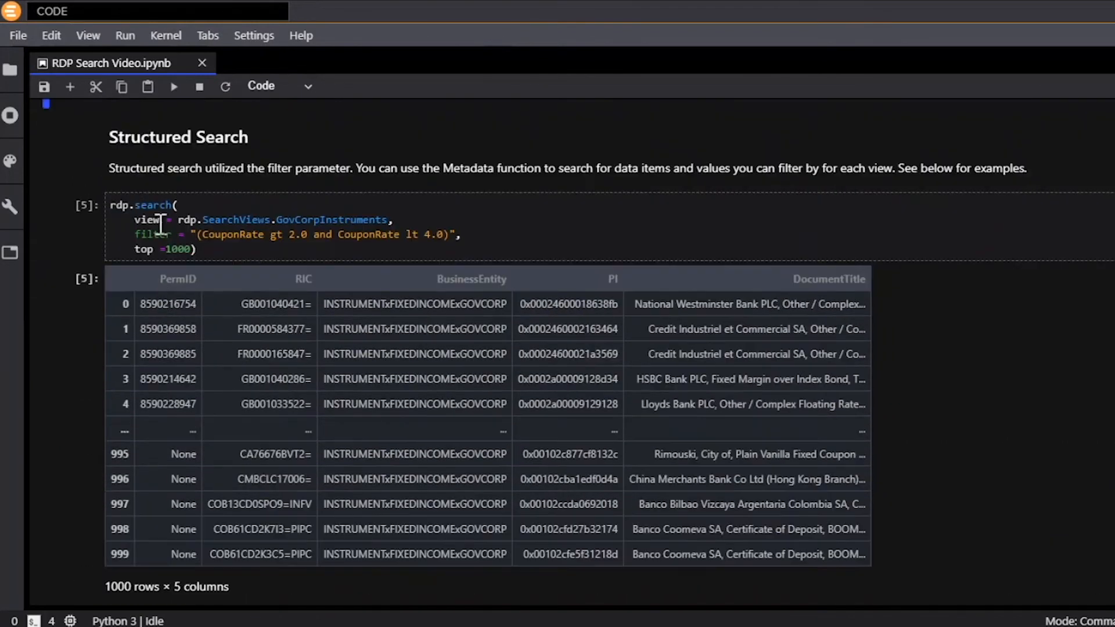
pyautogui.click(154, 249)
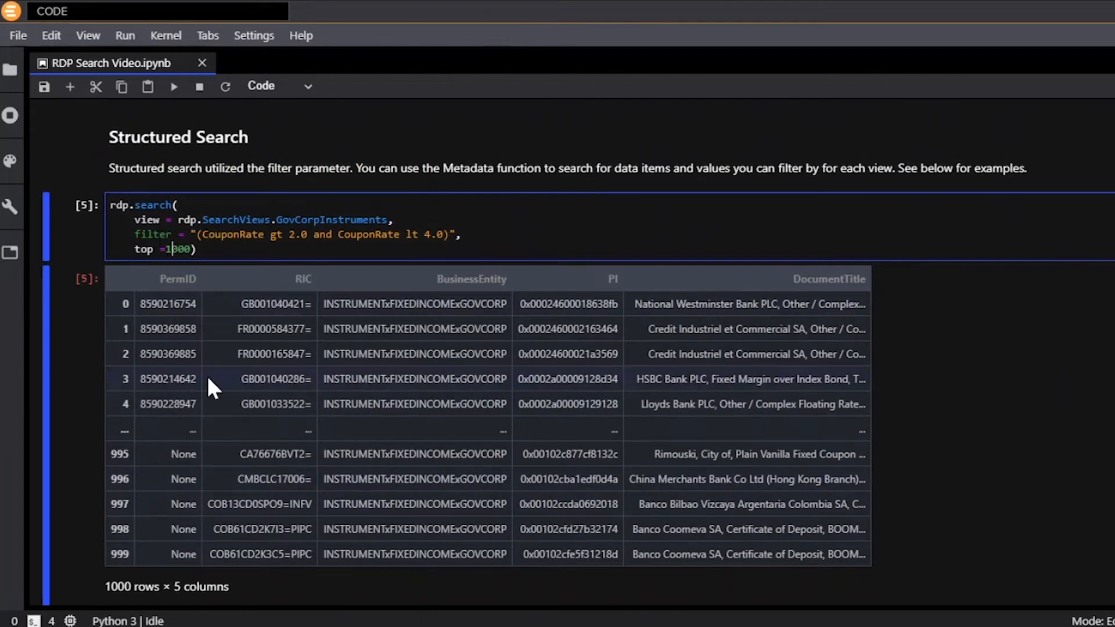
pyautogui.scroll(-1, 178, 487)
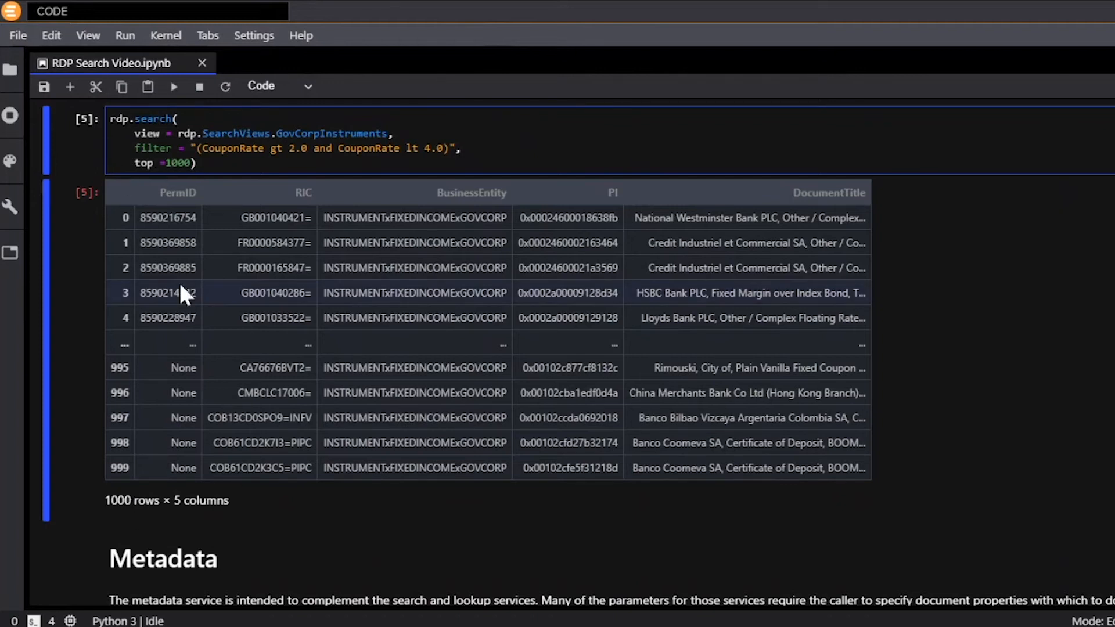
pyautogui.scroll(-3, 183, 290)
pyautogui.scroll(-8, 182, 291)
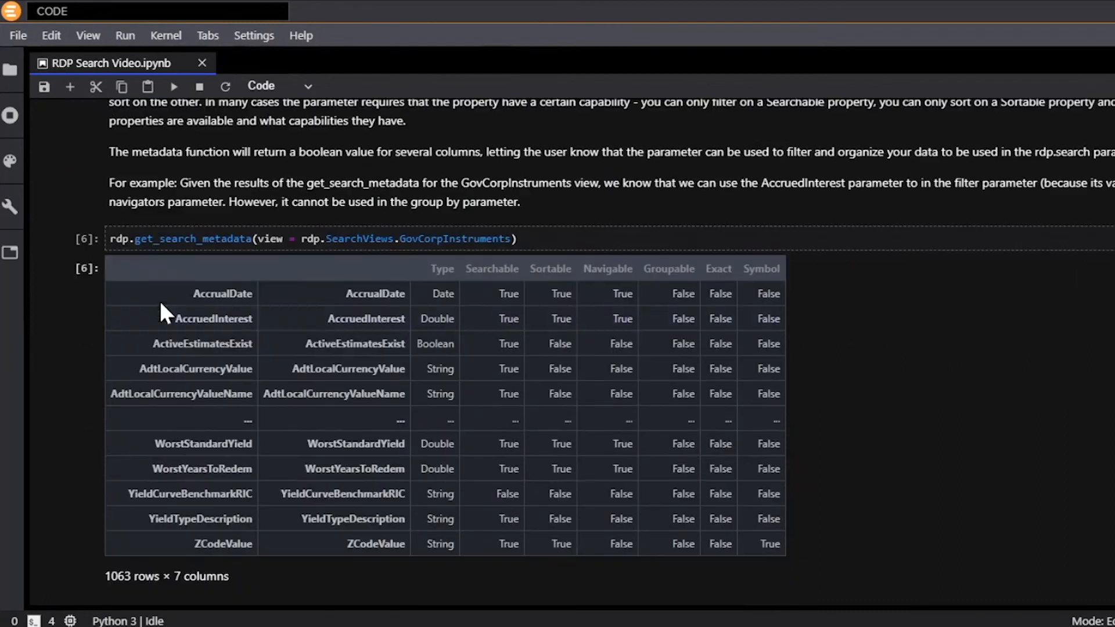
pyautogui.scroll(1, 233, 275)
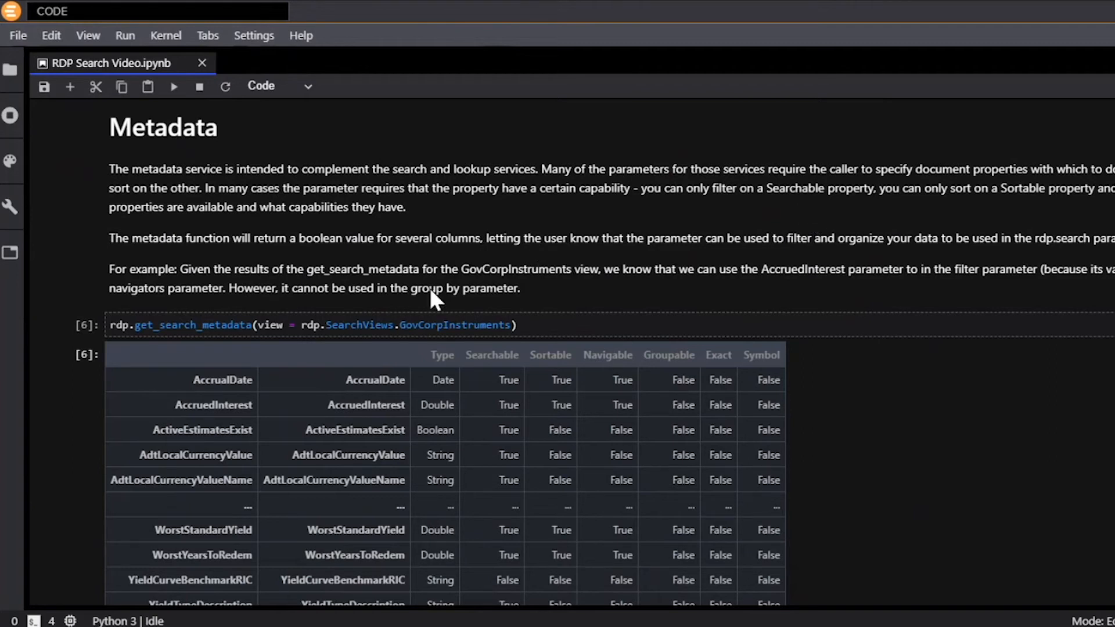
pyautogui.scroll(-2, 207, 267)
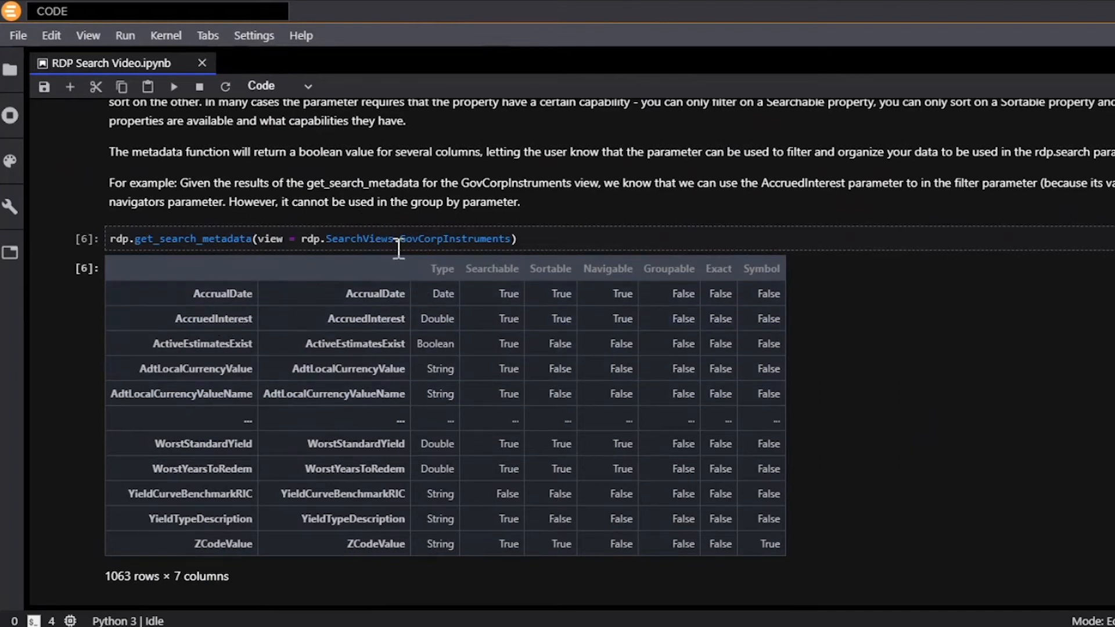
pyautogui.moveTo(251, 235); pyautogui.dragTo(488, 239)
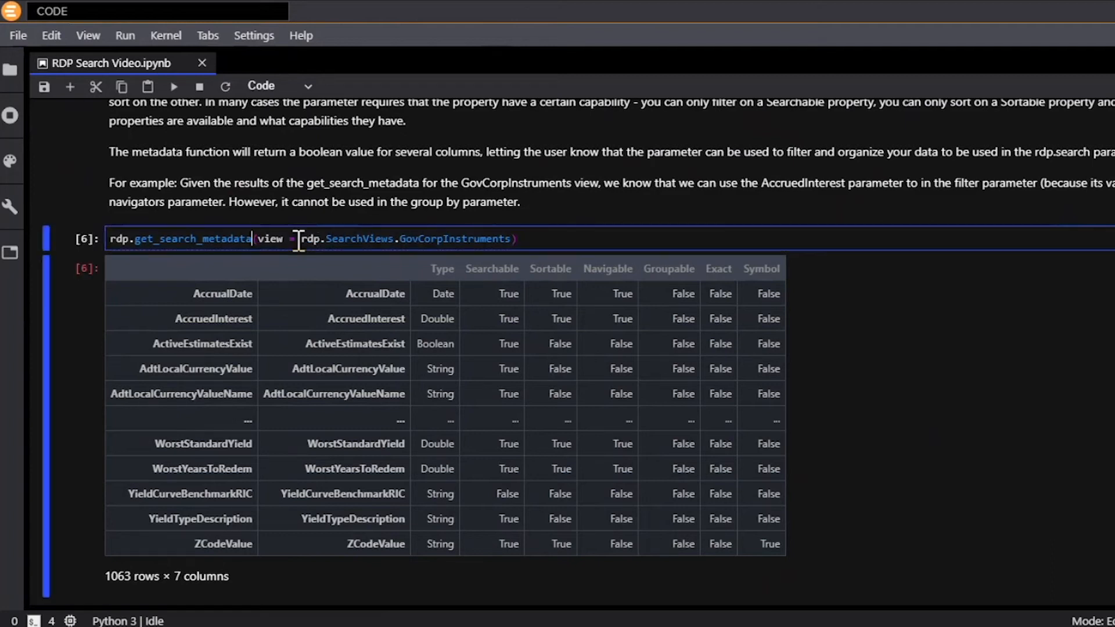
pyautogui.click(489, 238)
pyautogui.scroll(-2, 170, 368)
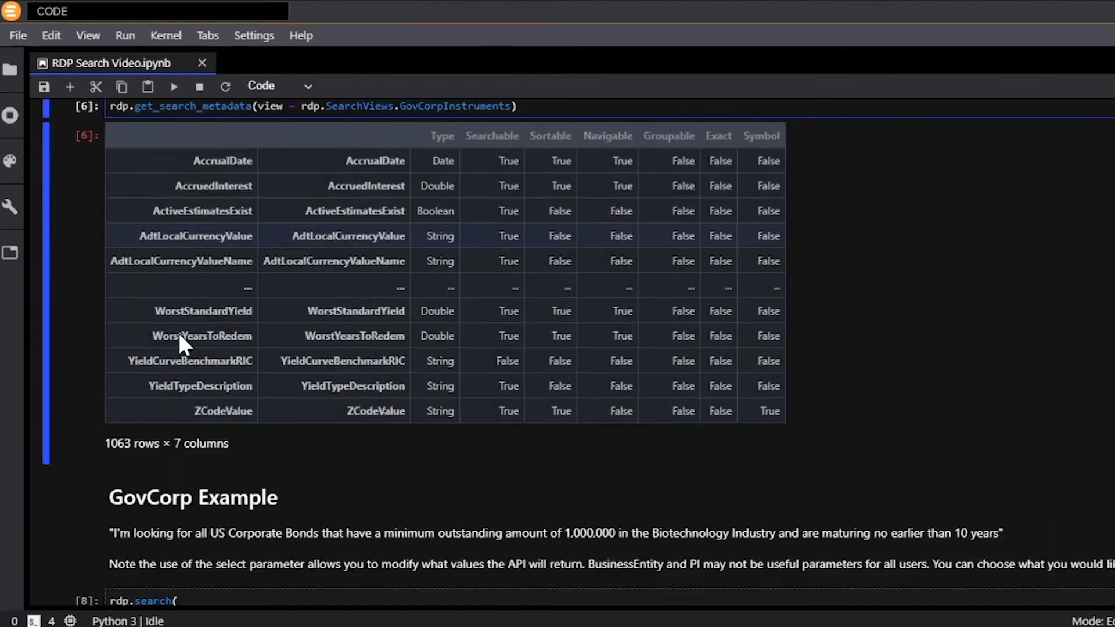
pyautogui.scroll(-1, 179, 331)
pyautogui.scroll(1, 219, 274)
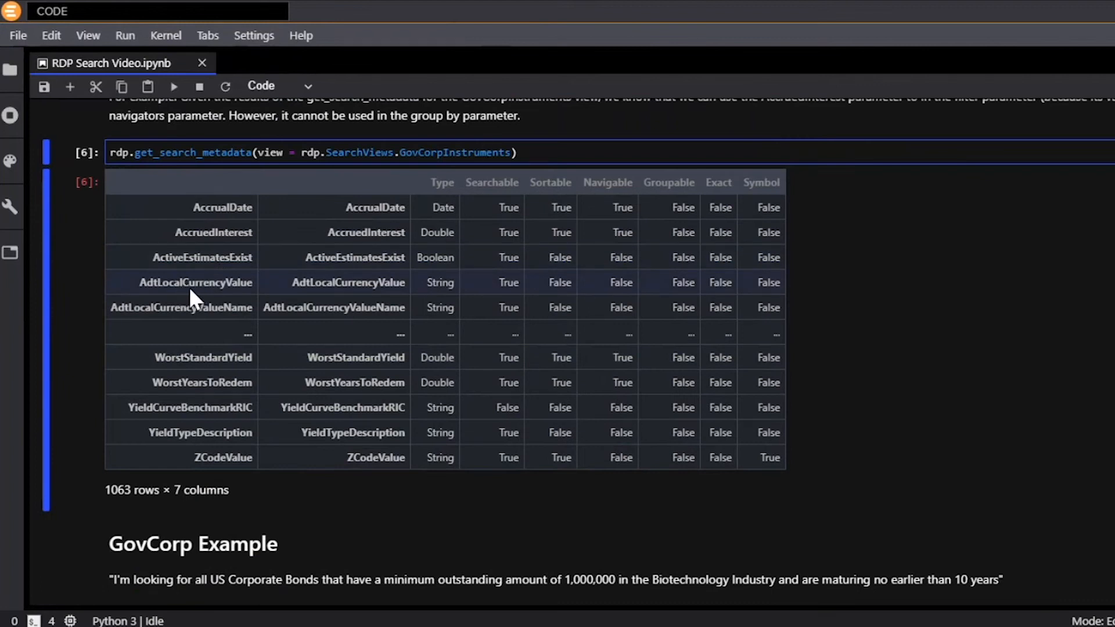
pyautogui.scroll(-1, 174, 284)
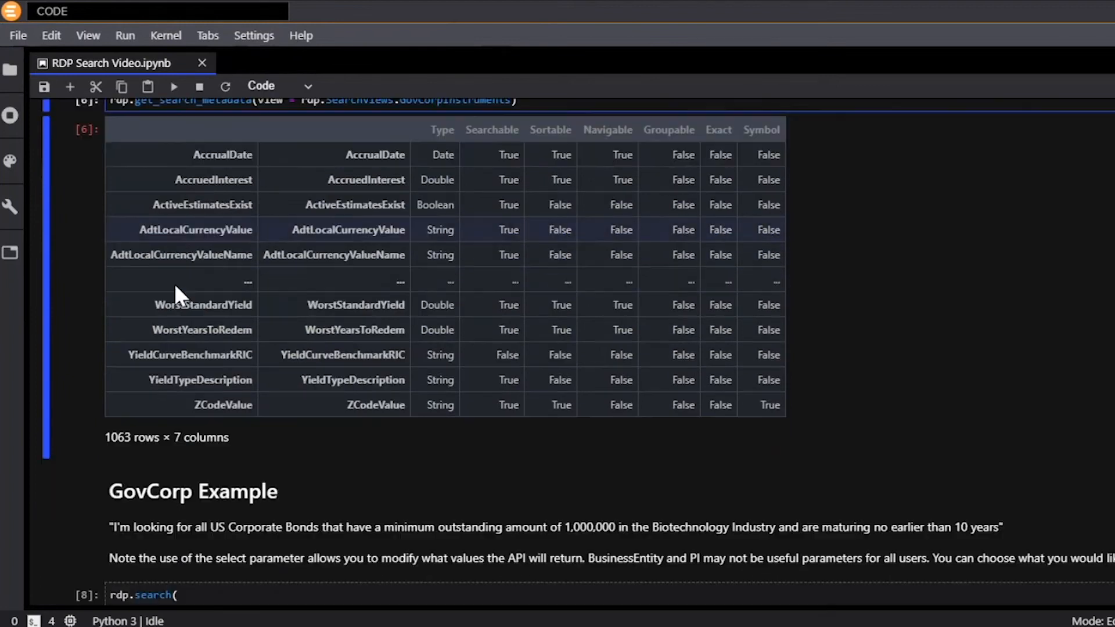
pyautogui.scroll(-2, 175, 280)
pyautogui.scroll(-3, 156, 277)
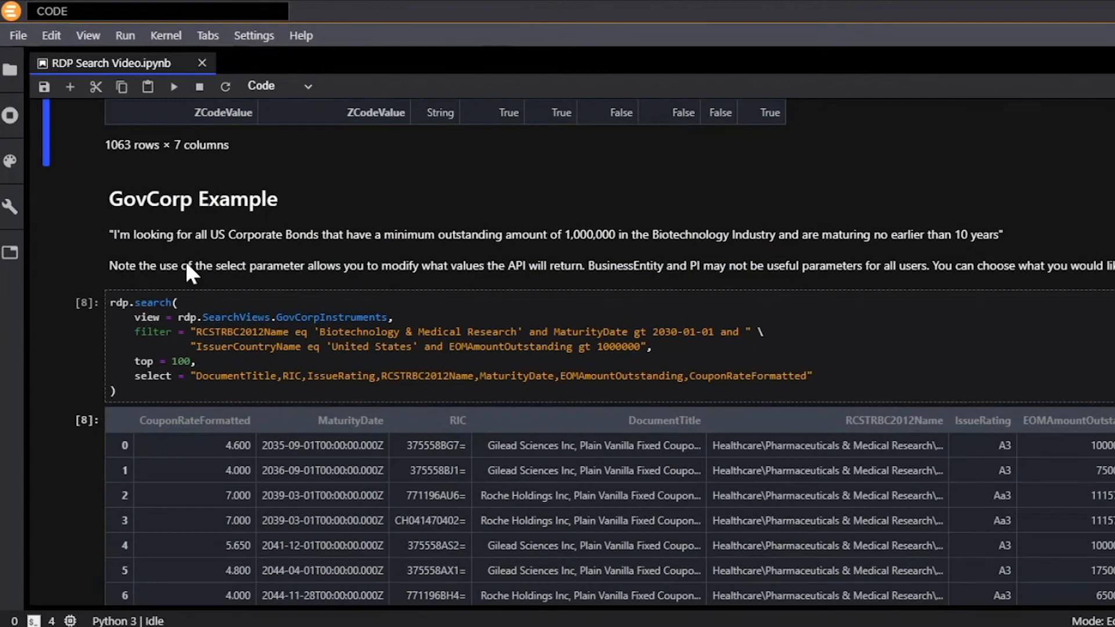
pyautogui.scroll(-1, 183, 209)
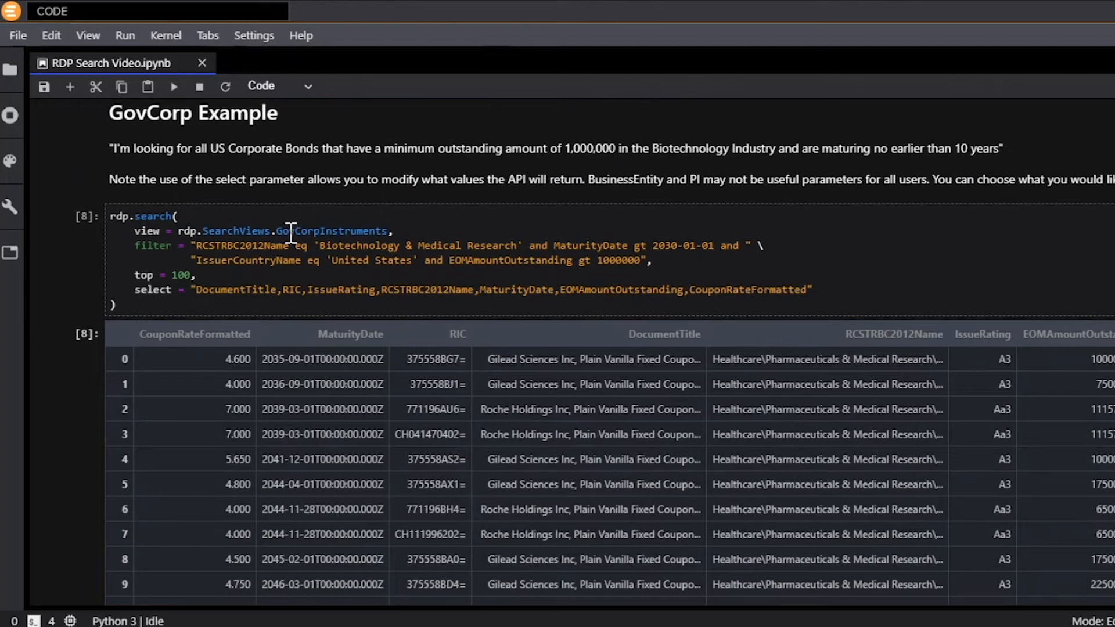
pyautogui.click(339, 232)
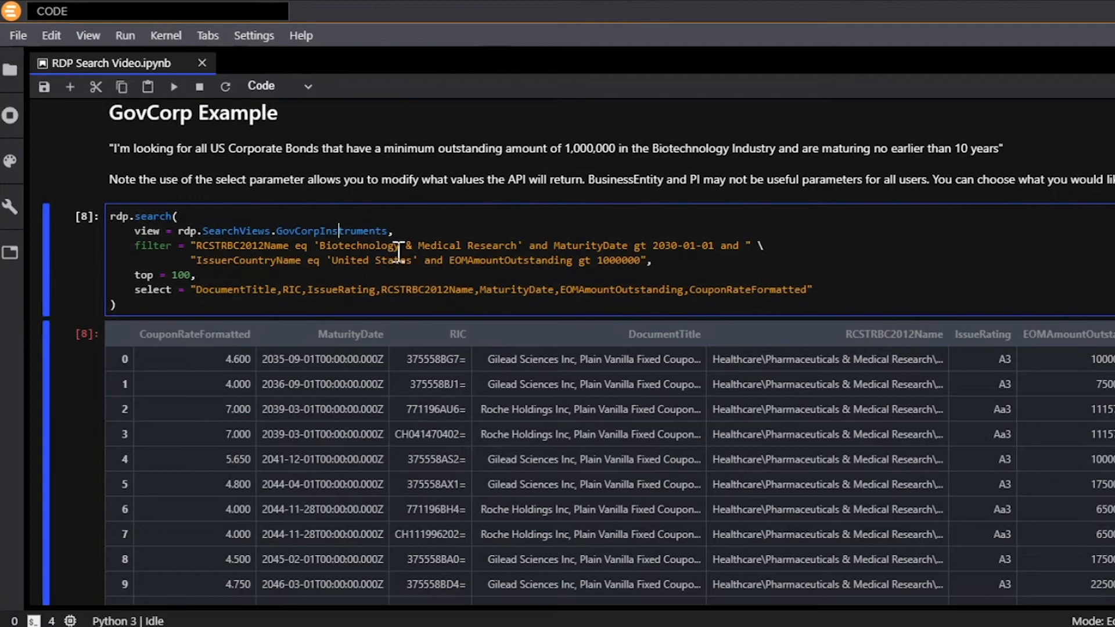
pyautogui.click(578, 245)
pyautogui.doubleClick(592, 247)
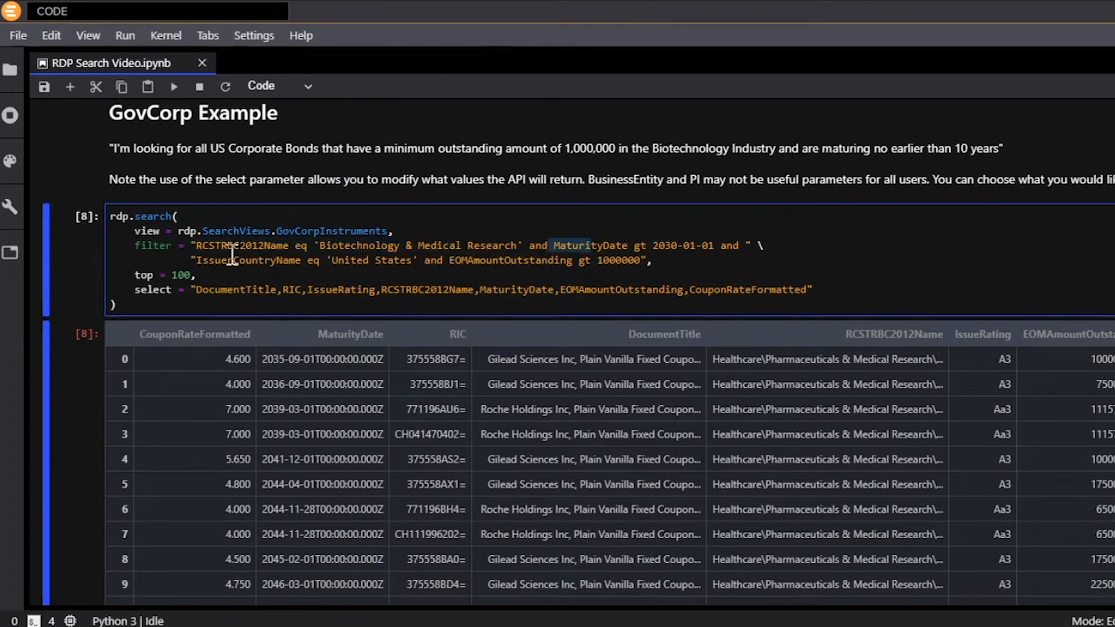
pyautogui.click(209, 260)
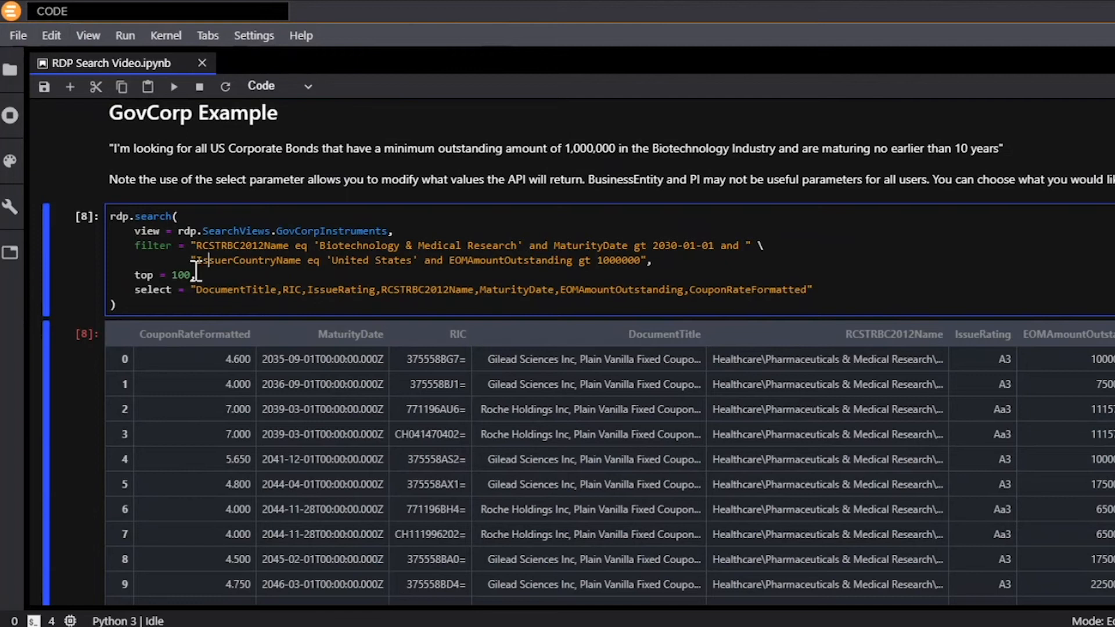
pyautogui.doubleClick(163, 291)
pyautogui.click(197, 290)
pyautogui.click(246, 291)
pyautogui.scroll(-3, 209, 316)
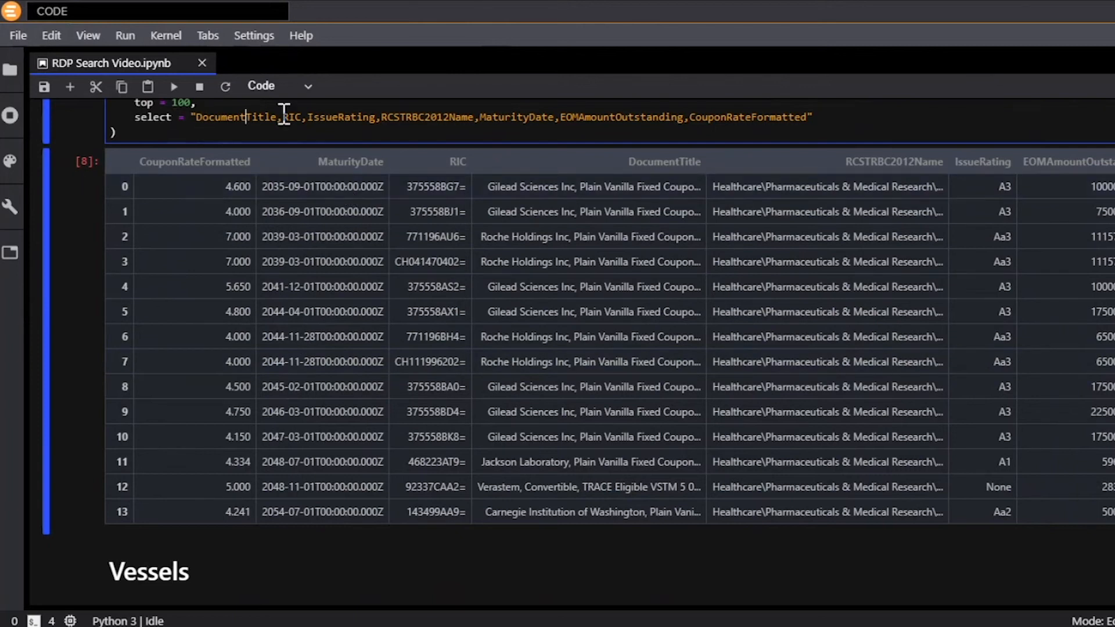
pyautogui.scroll(-2, 201, 190)
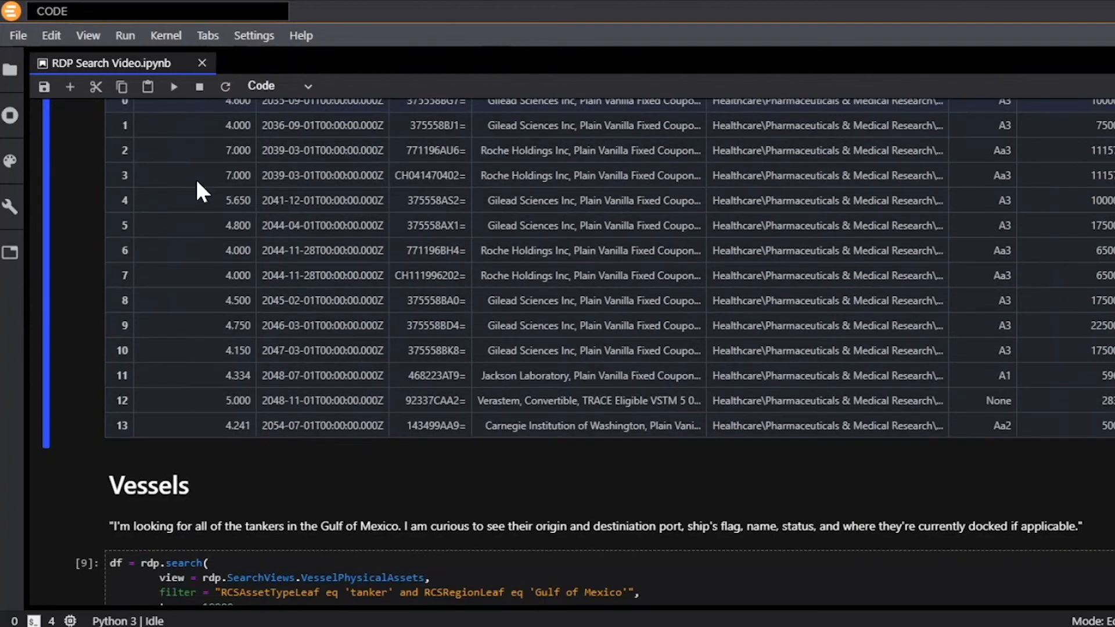
pyautogui.scroll(-4, 197, 187)
pyautogui.scroll(-2, 182, 183)
pyautogui.scroll(-2, 179, 183)
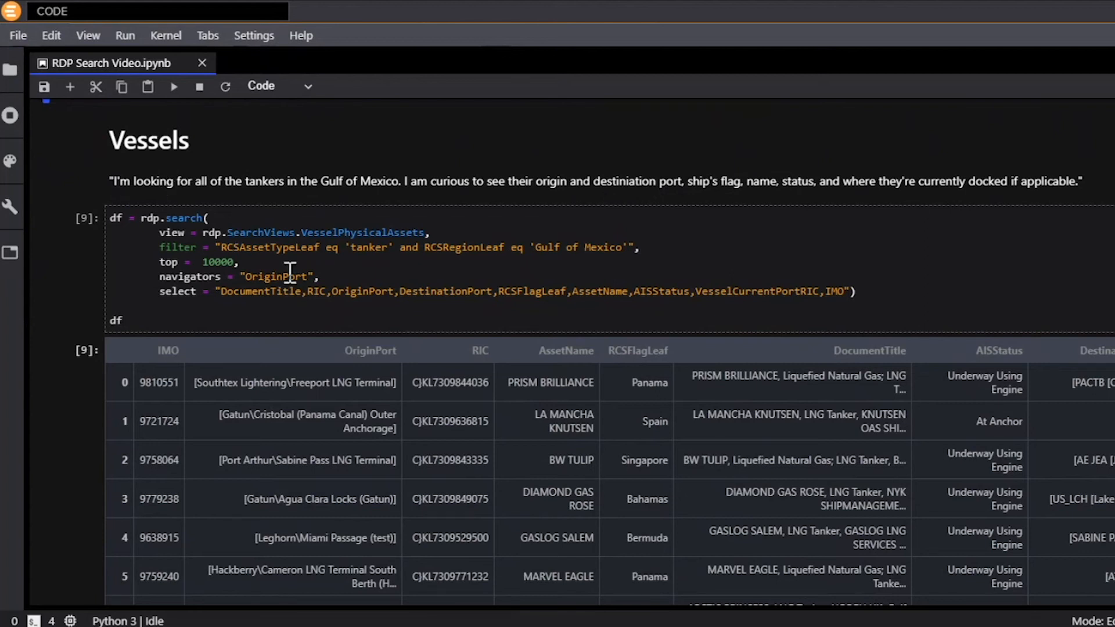
# Point out the RCSAssetTypeLeaf filter, Gulf of Mexico region value and IMO field in cell [9]
pyautogui.click(325, 231)
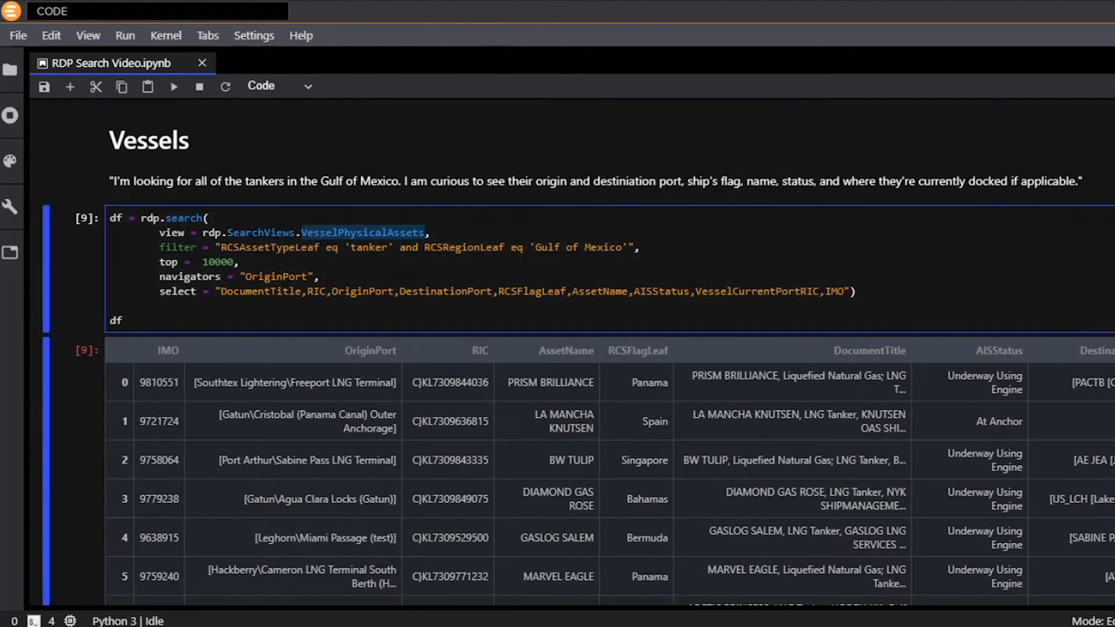
pyautogui.doubleClick(259, 247)
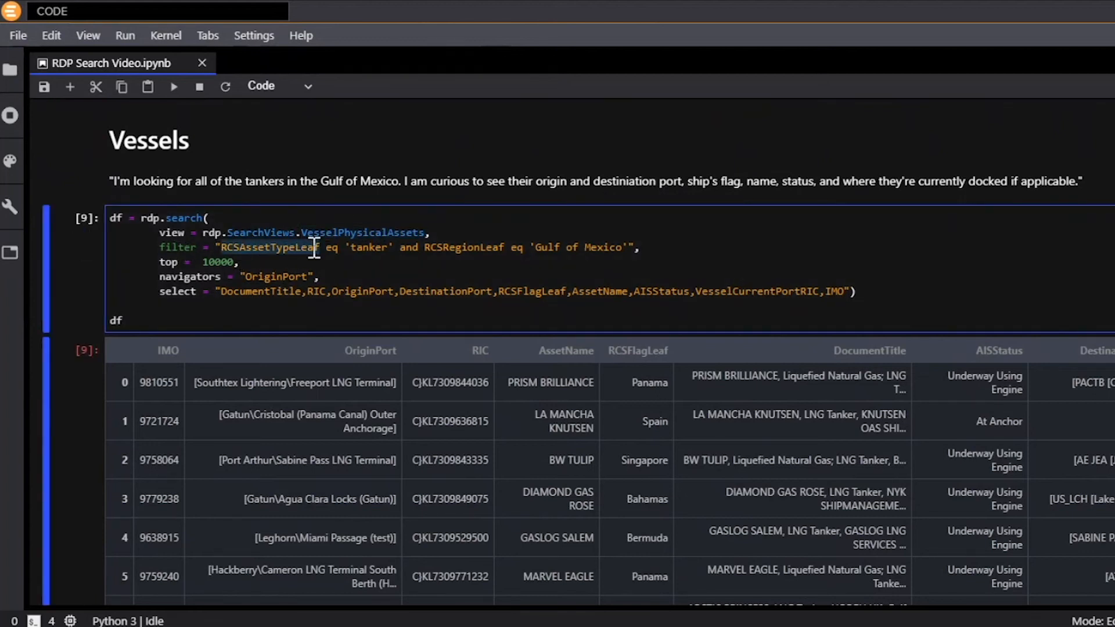
pyautogui.click(262, 260)
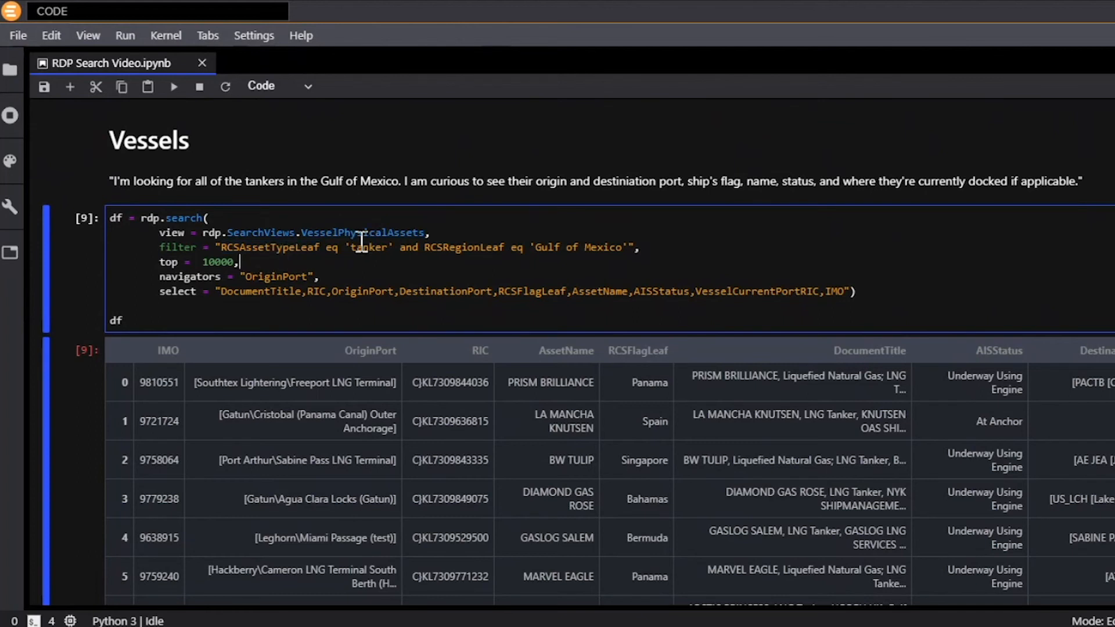
pyautogui.click(591, 248)
pyautogui.doubleClick(832, 292)
pyautogui.scroll(-3, 380, 282)
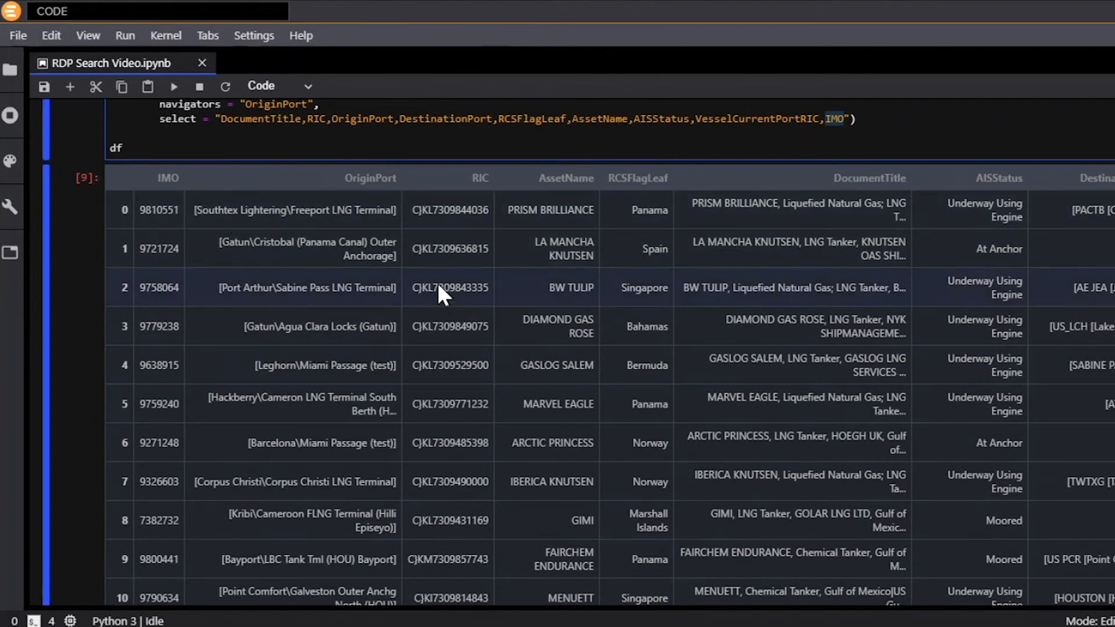
pyautogui.scroll(-5, 438, 283)
pyautogui.scroll(-2, 434, 253)
pyautogui.scroll(-10, 435, 253)
pyautogui.scroll(-2, 433, 245)
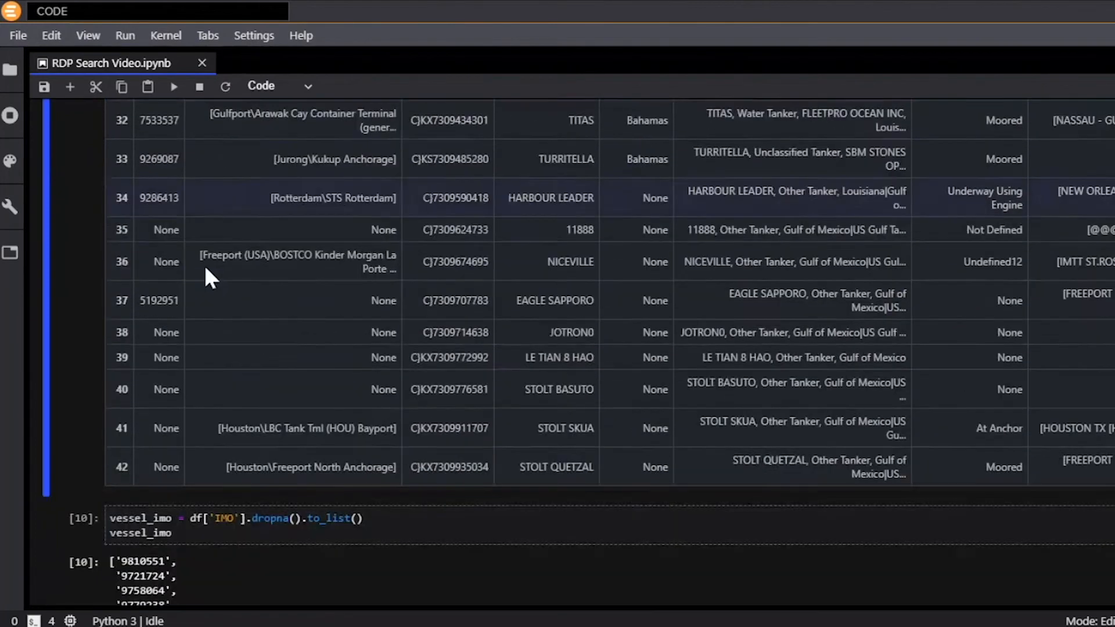
pyautogui.scroll(-3, 115, 242)
pyautogui.scroll(4, 116, 242)
pyautogui.scroll(1, 125, 241)
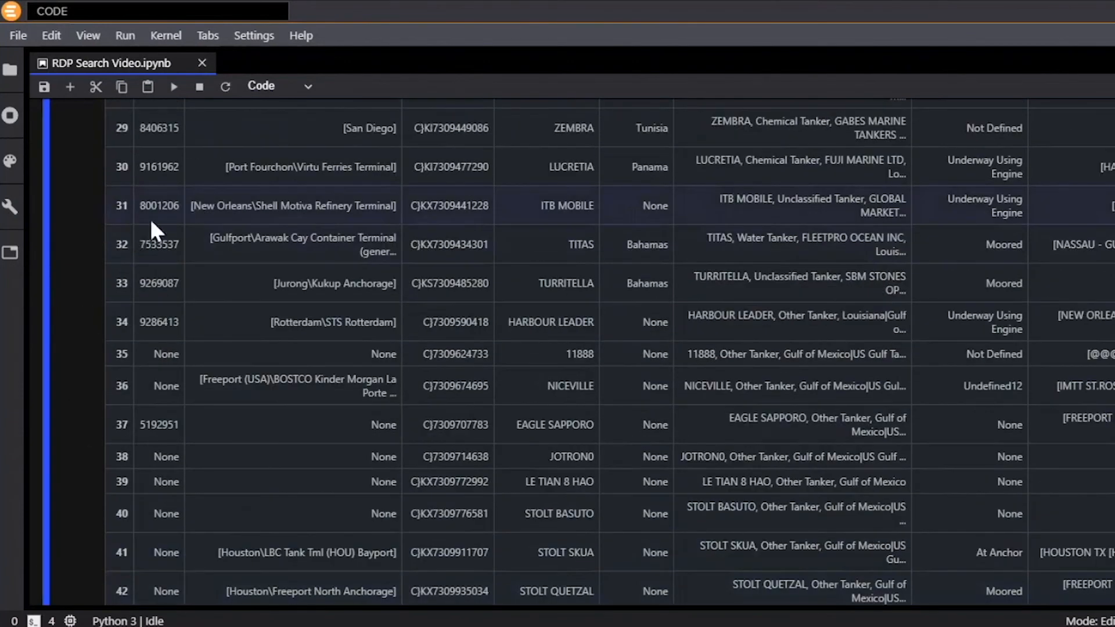
pyautogui.scroll(-4, 148, 226)
pyautogui.scroll(-1, 143, 229)
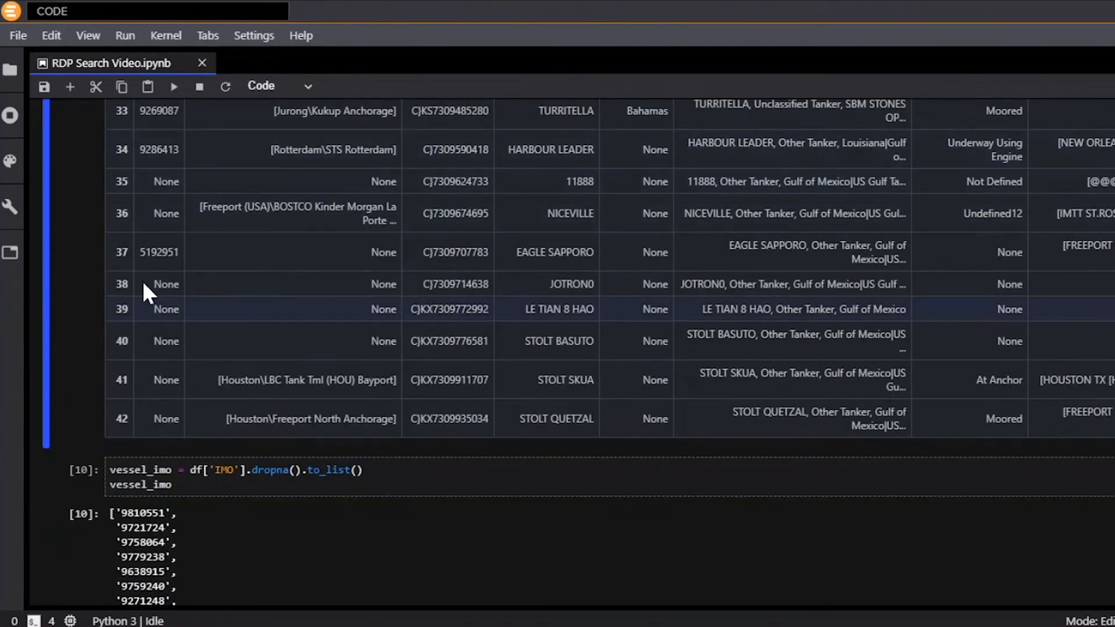
pyautogui.scroll(-4, 149, 288)
pyautogui.scroll(-4, 202, 349)
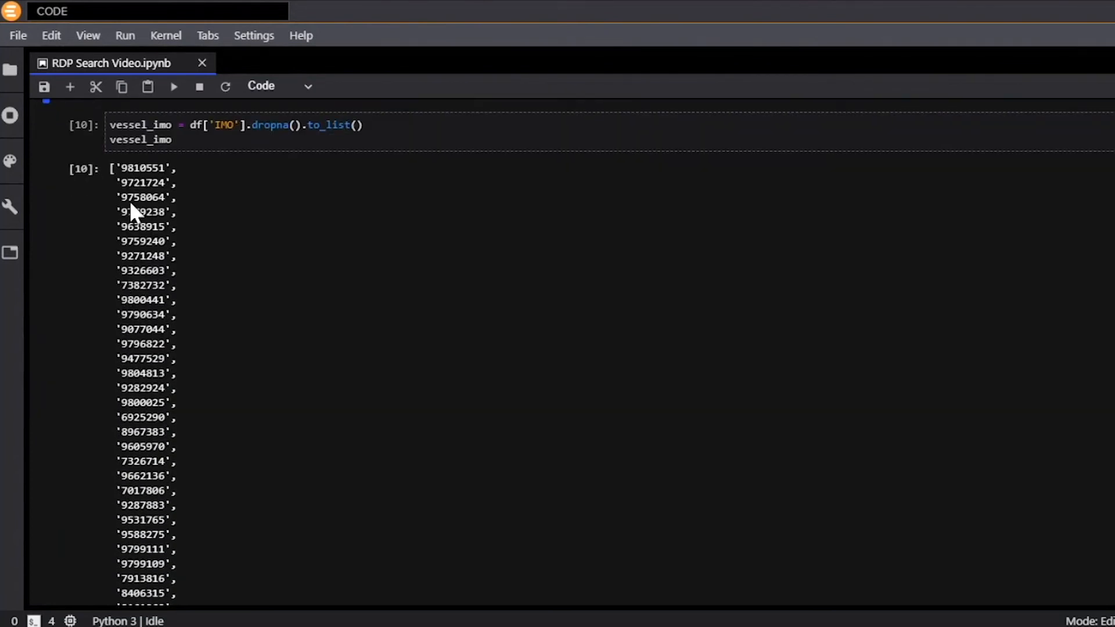
pyautogui.scroll(-1, 145, 162)
pyautogui.scroll(-7, 165, 200)
pyautogui.scroll(-3, 177, 241)
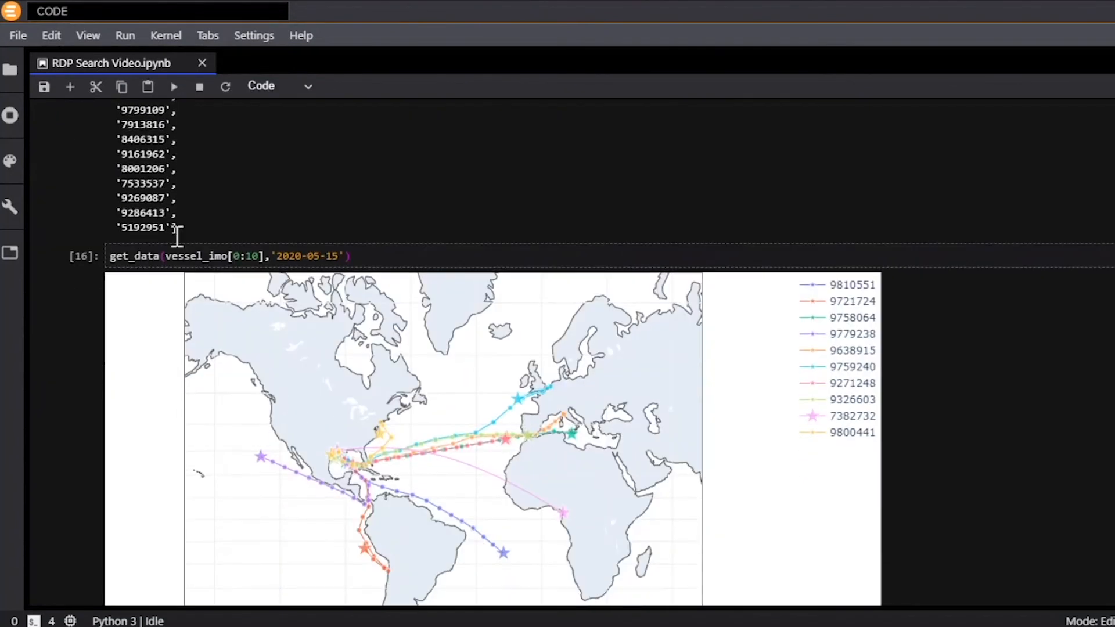
pyautogui.scroll(-2, 161, 222)
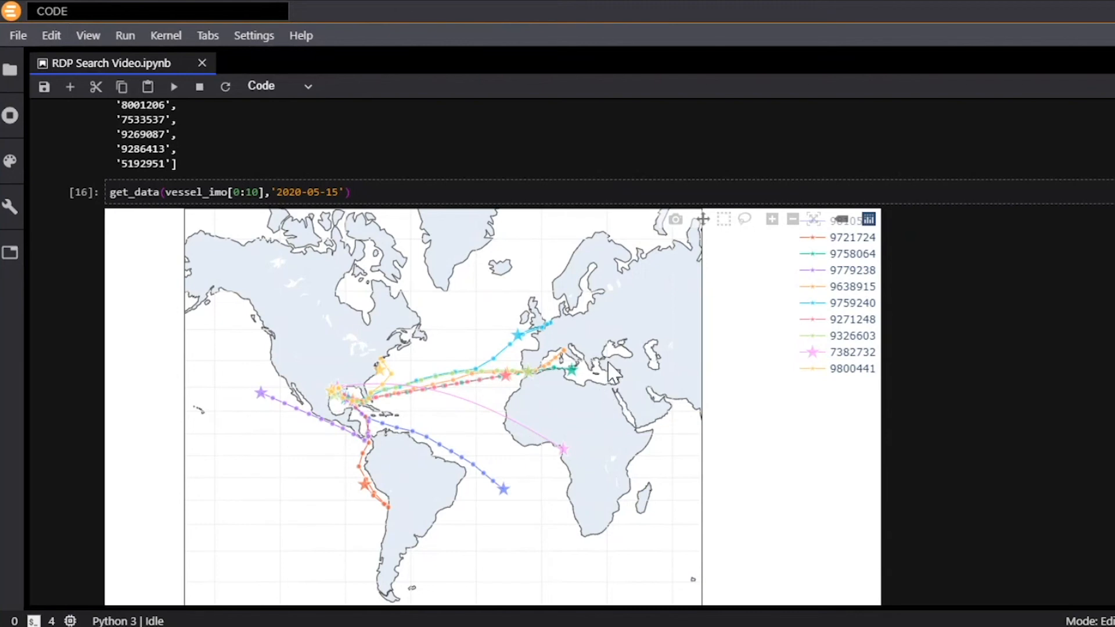
pyautogui.scroll(-1, 612, 370)
pyautogui.scroll(1, 613, 371)
pyautogui.scroll(-4, 1091, 395)
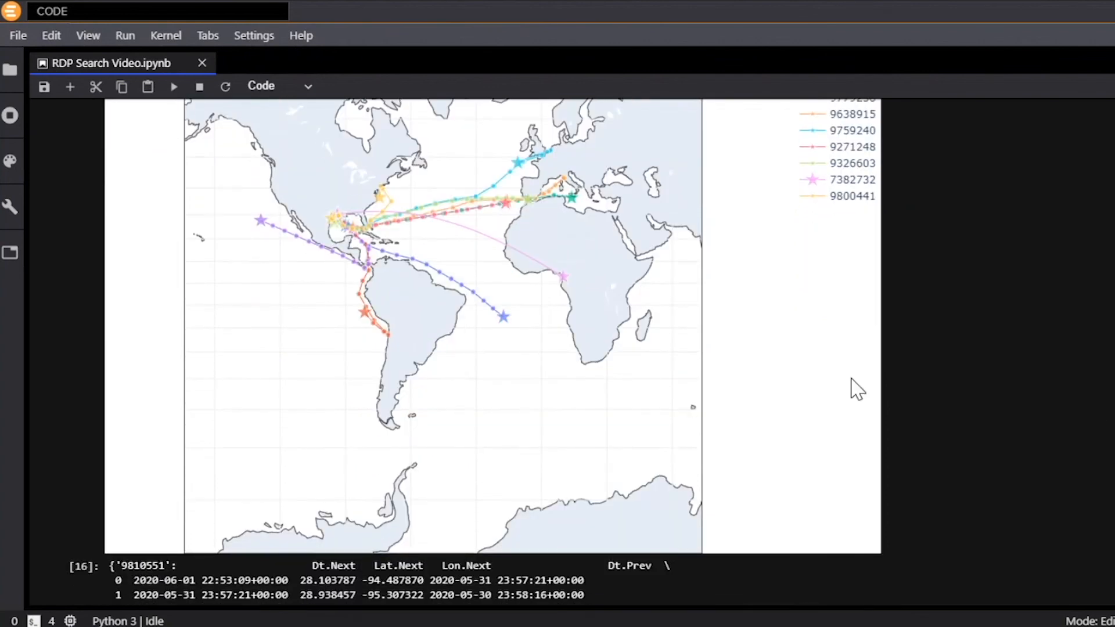
pyautogui.scroll(-5, 803, 304)
pyautogui.scroll(-8, 802, 306)
pyautogui.scroll(-3, 803, 305)
pyautogui.scroll(2, 802, 294)
pyautogui.scroll(10, 803, 293)
pyautogui.scroll(-1, 803, 294)
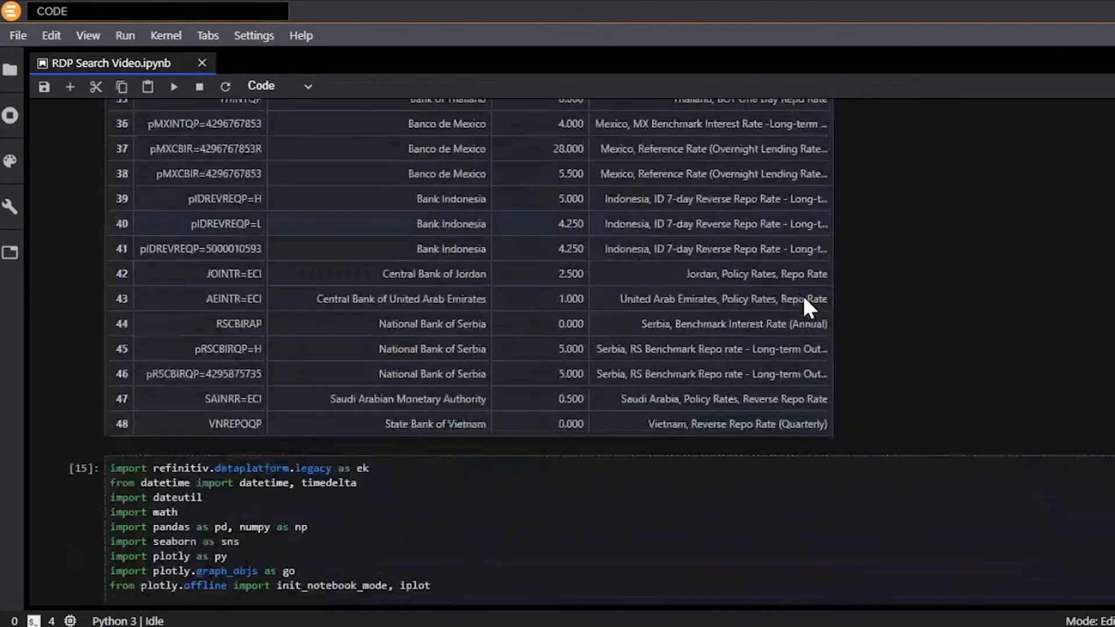
pyautogui.scroll(1, 802, 294)
pyautogui.scroll(10, 803, 294)
pyautogui.scroll(5, 802, 294)
pyautogui.scroll(1, 802, 294)
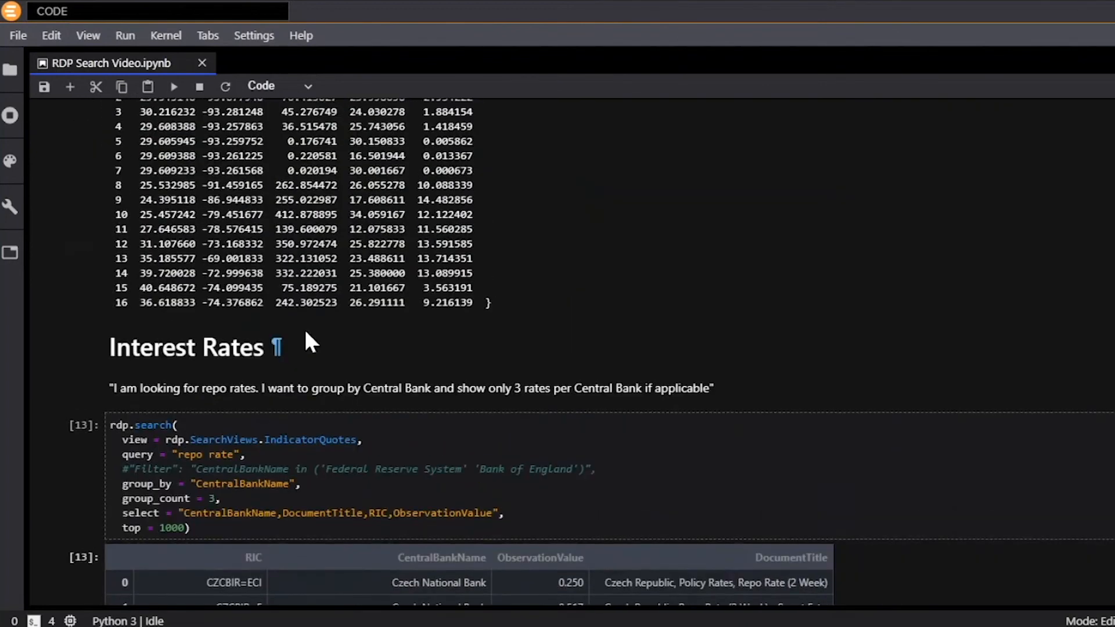
# Scroll back to cell [13] and mark the IndicatorQuotes view and 'repo rate' query text
pyautogui.middleClick(306, 312)
pyautogui.scroll(-4, 468, 296)
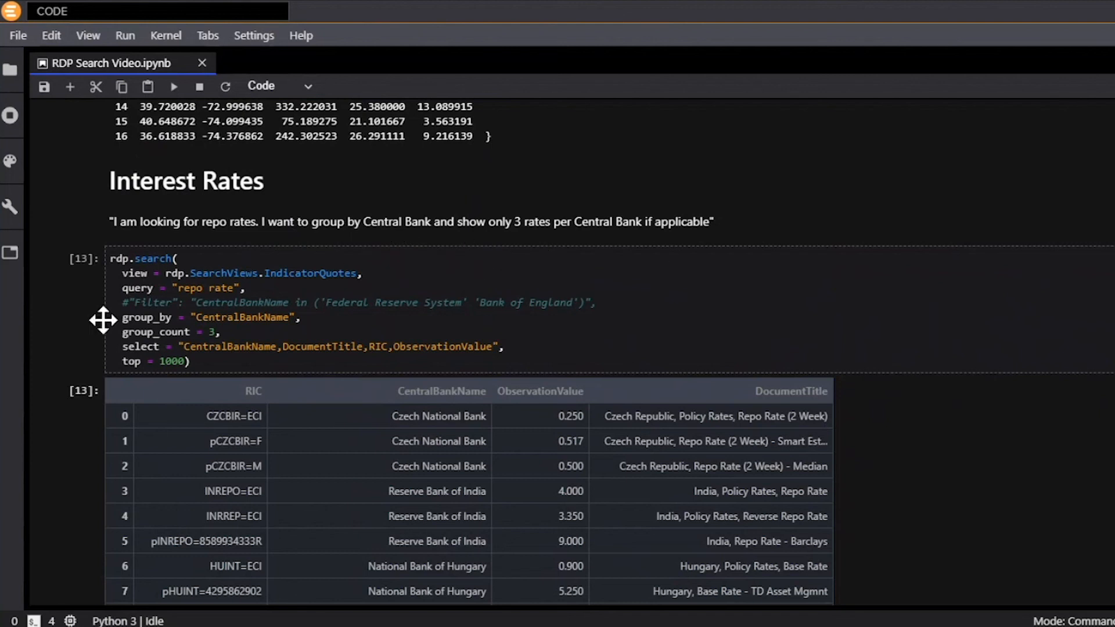
pyautogui.click(248, 273)
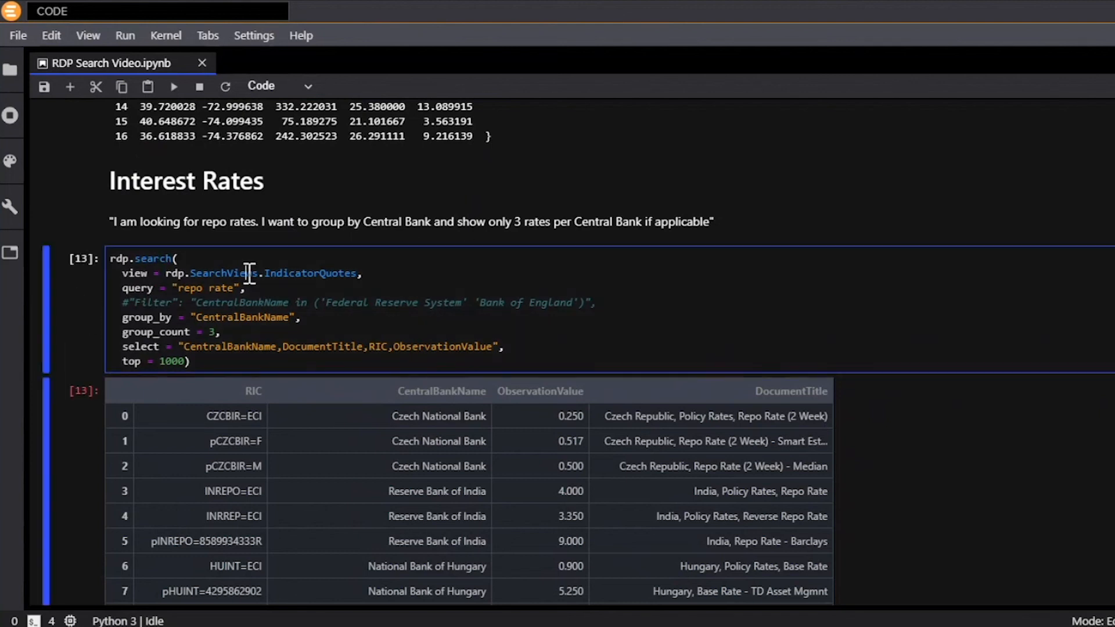
pyautogui.doubleClick(298, 274)
pyautogui.click(231, 287)
pyautogui.doubleClick(138, 288)
pyautogui.doubleClick(201, 287)
pyautogui.click(143, 297)
# Mark CentralBankName as the grouping field and the group_count setting of three rates
pyautogui.doubleClick(231, 317)
pyautogui.click(200, 325)
pyautogui.doubleClick(175, 332)
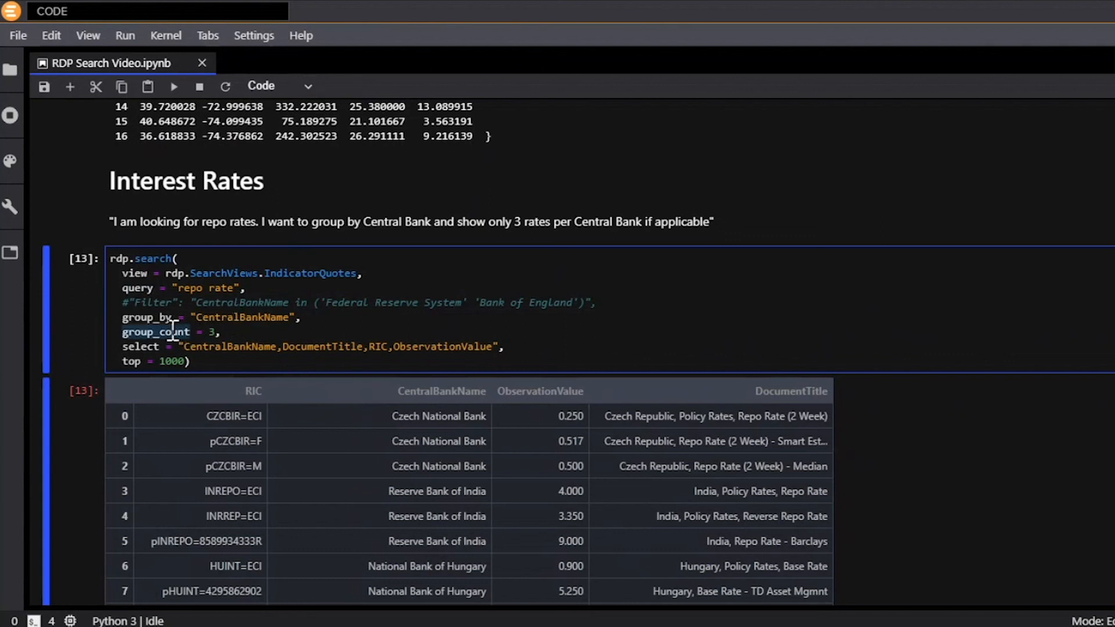
pyautogui.click(220, 323)
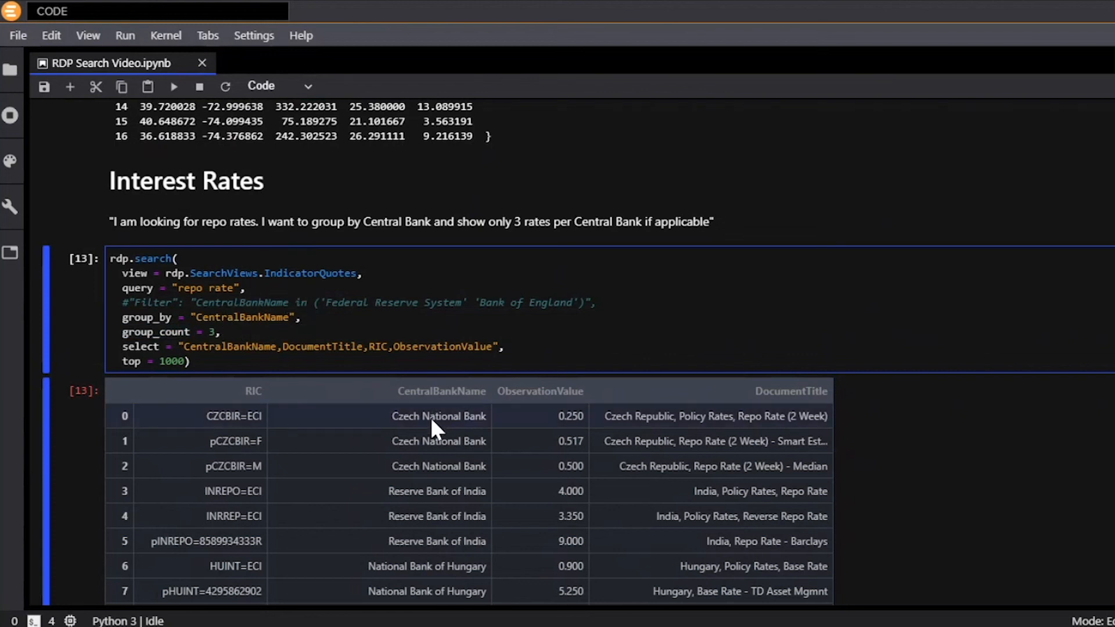
pyautogui.scroll(-2, 430, 418)
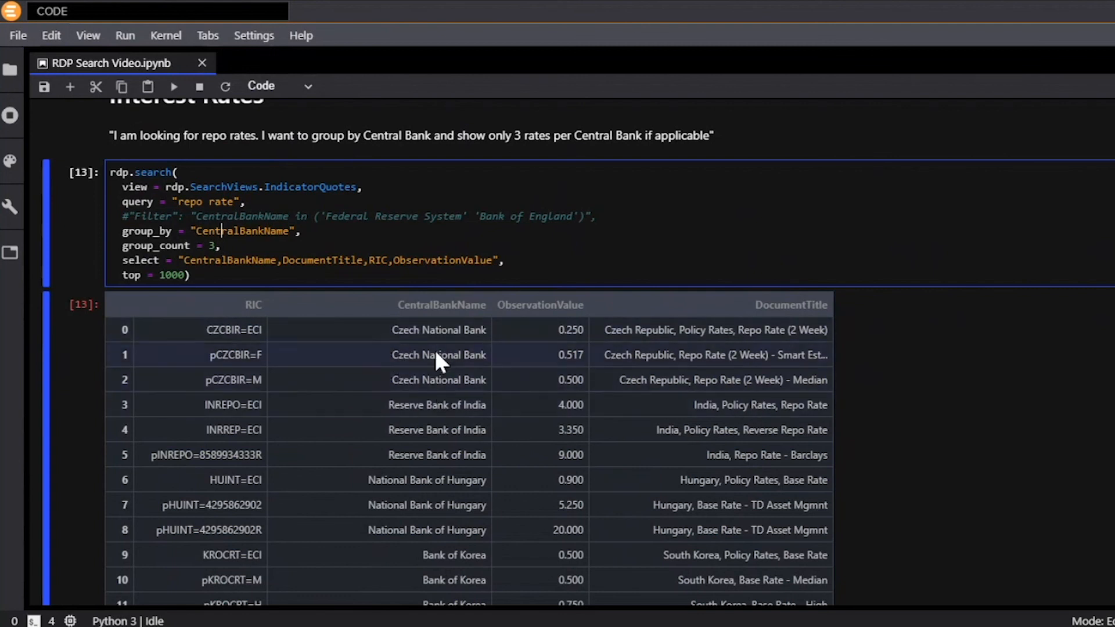
pyautogui.scroll(-2, 430, 364)
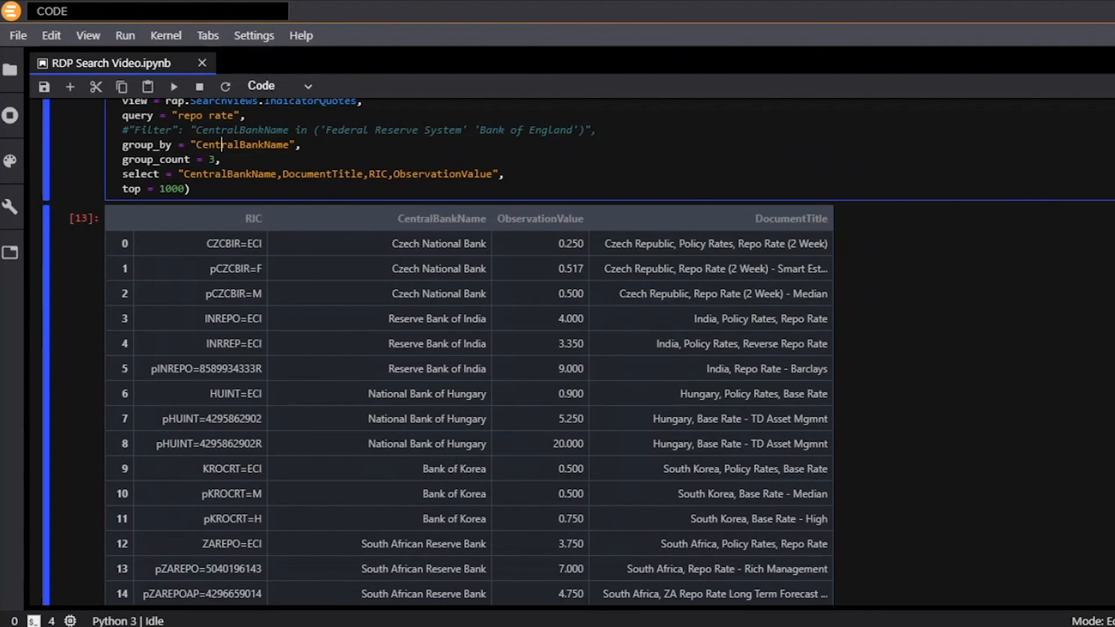
pyautogui.click(195, 189)
pyautogui.click(221, 160)
pyautogui.write(',')
pyautogui.click(173, 189)
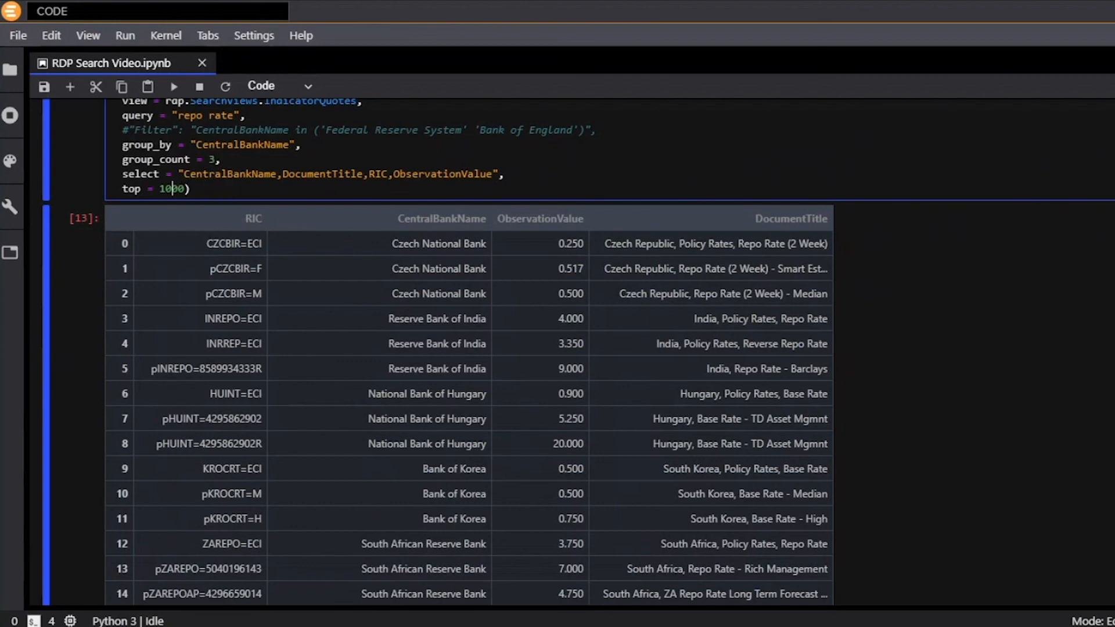